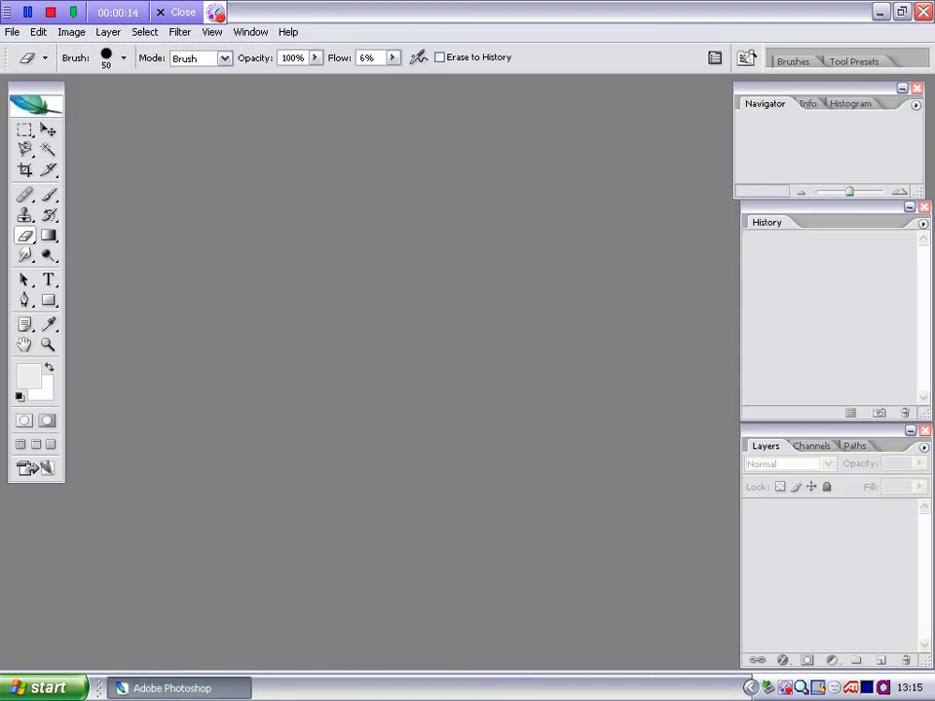
# - Browse for an image to open, going to the Project 2 Colouring project folder under Grade 10 Media Arts, Unit 1 The still image
pyautogui.click(12, 32)
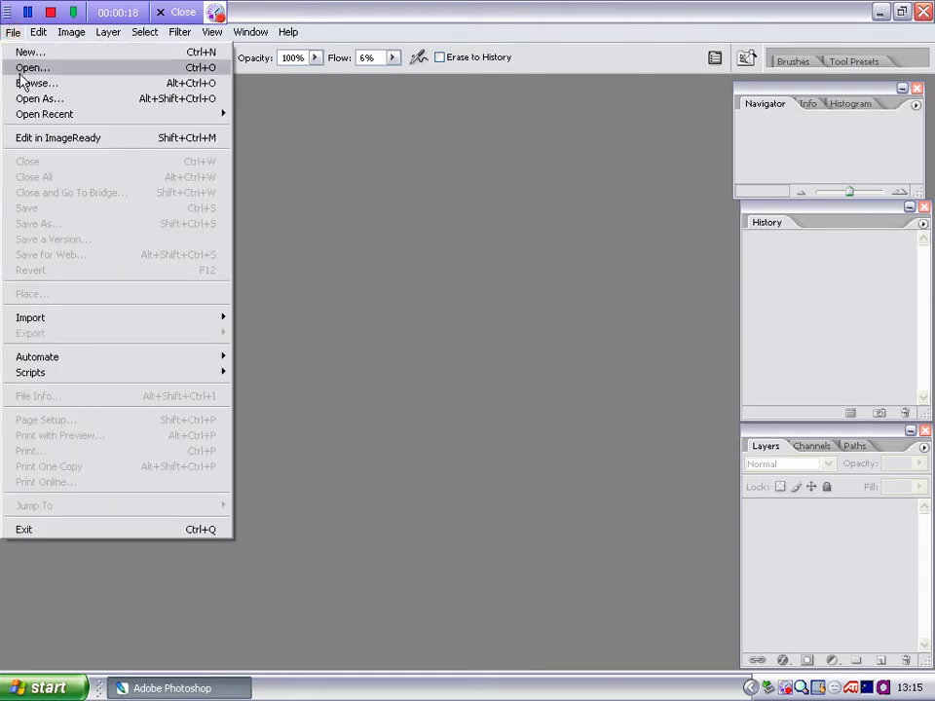
pyautogui.click(19, 65)
pyautogui.click(668, 60)
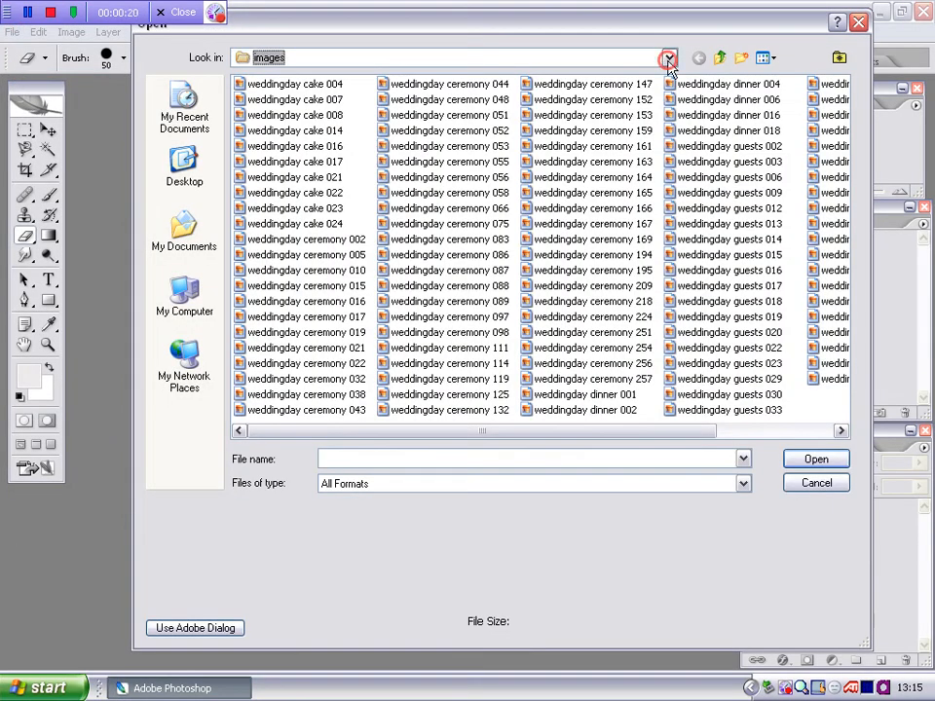
pyautogui.click(668, 61)
pyautogui.click(667, 62)
pyautogui.click(668, 58)
pyautogui.click(668, 59)
pyautogui.click(670, 59)
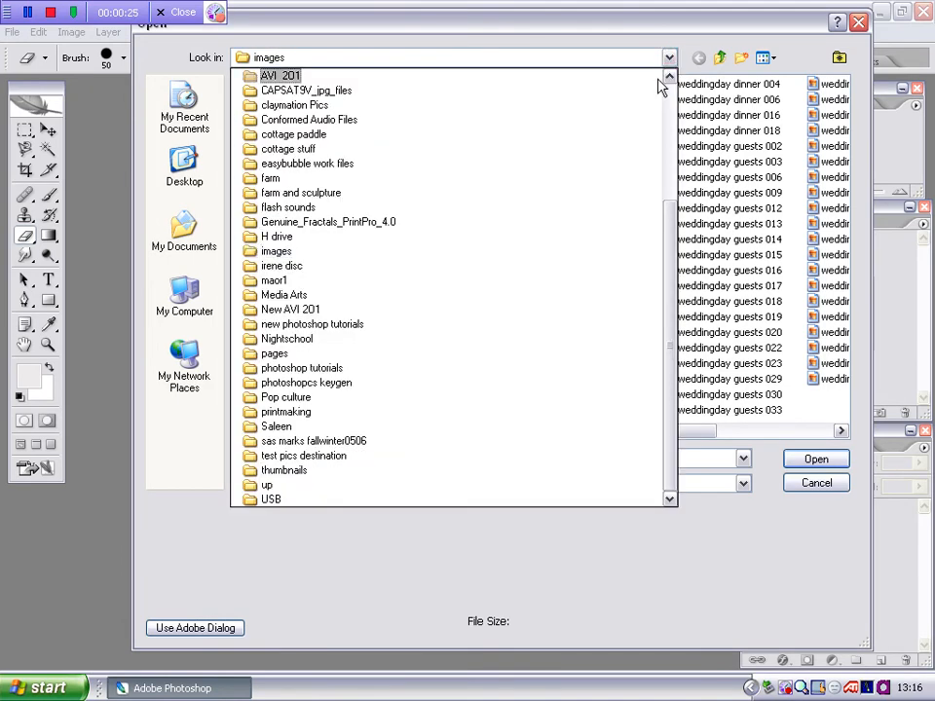
pyautogui.click(598, 295)
pyautogui.doubleClick(297, 101)
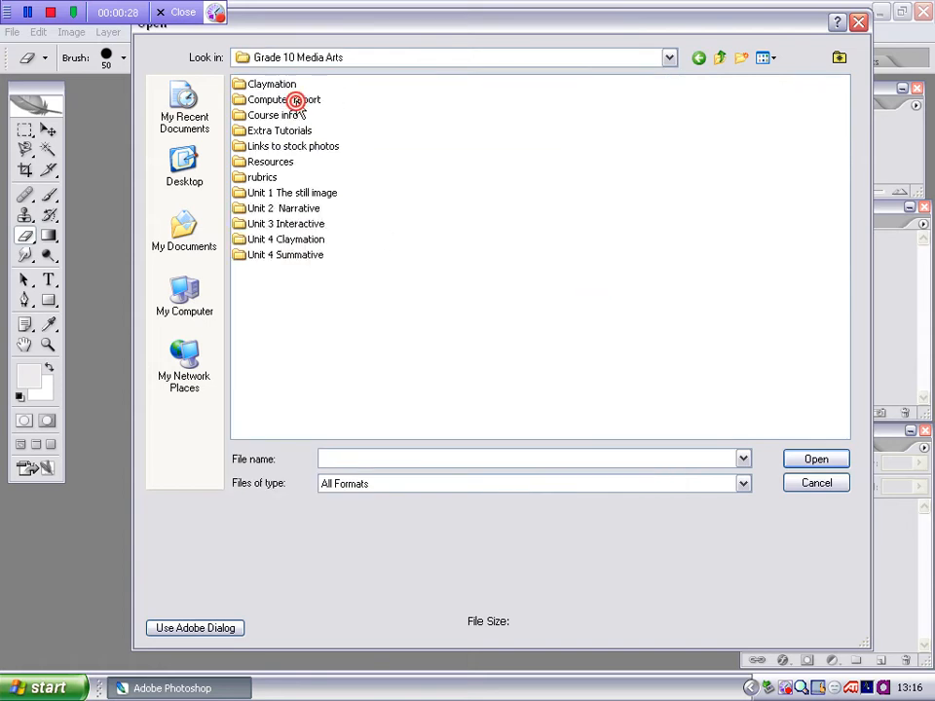
pyautogui.doubleClick(280, 194)
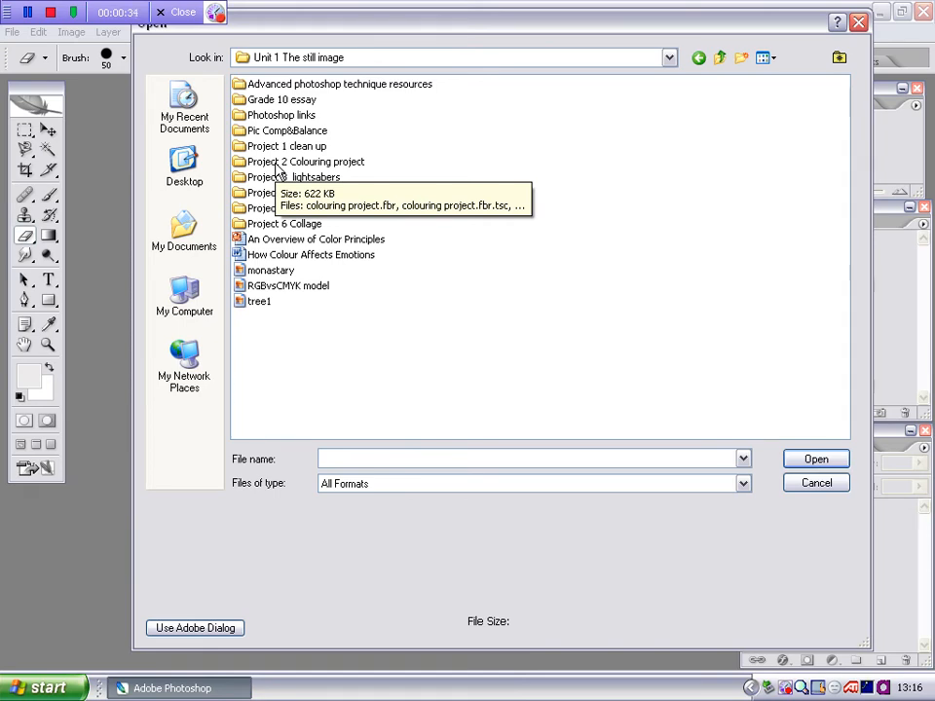
pyautogui.doubleClick(277, 164)
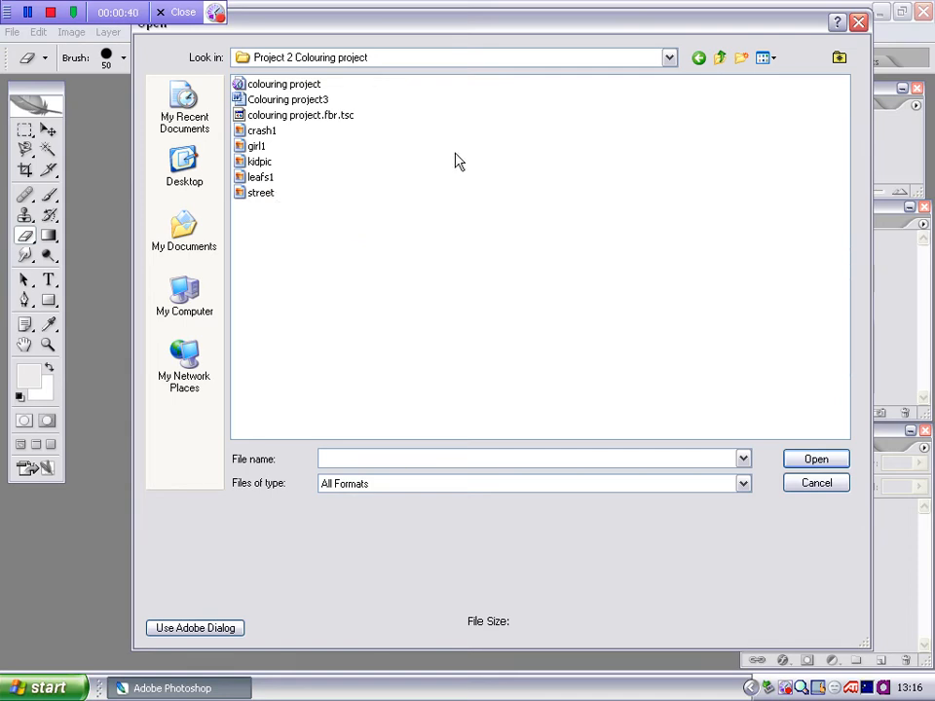
# - Show the folder's files as thumbnails and open the girl1 image
pyautogui.click(766, 59)
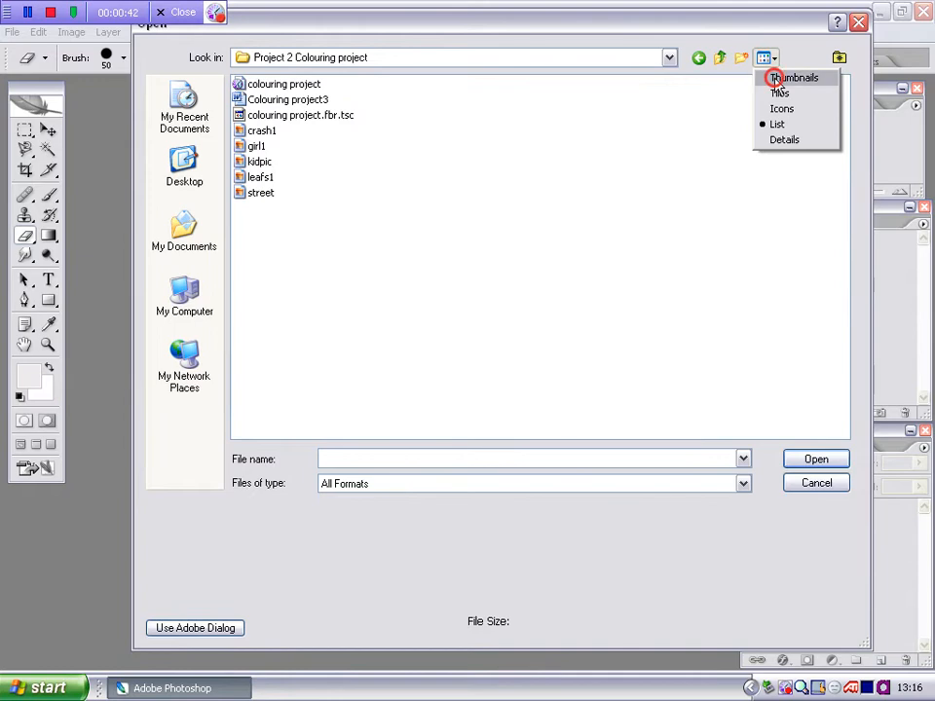
pyautogui.click(775, 77)
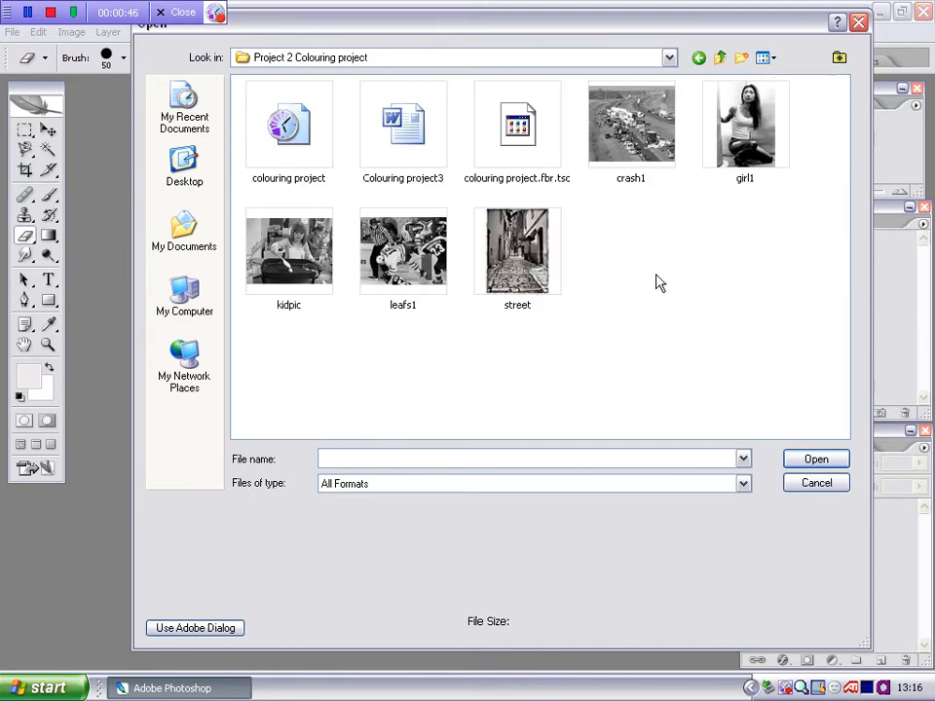
pyautogui.click(765, 148)
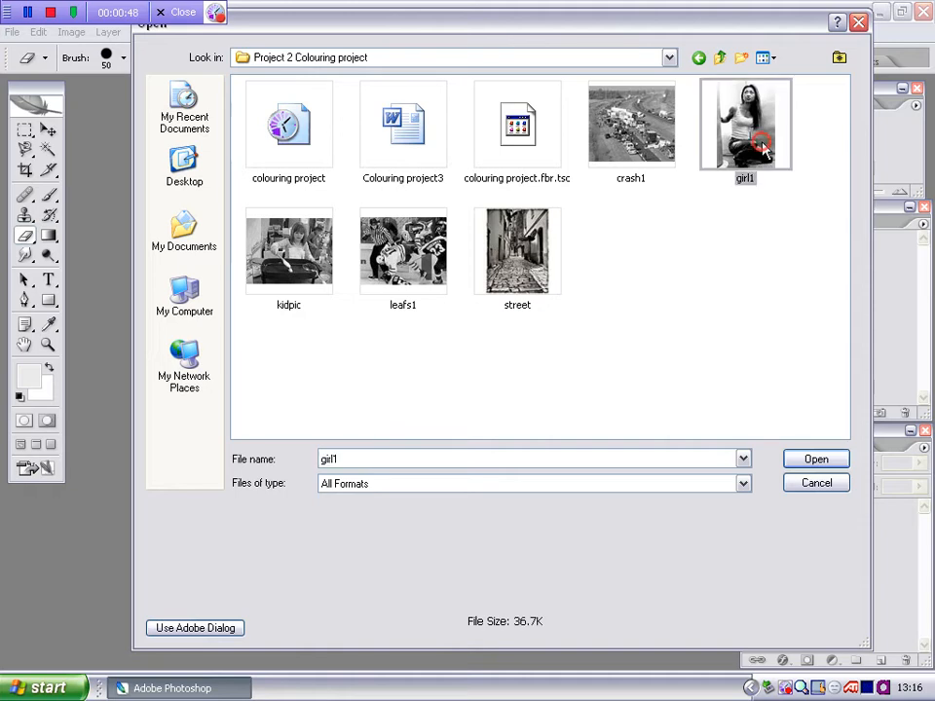
pyautogui.click(816, 460)
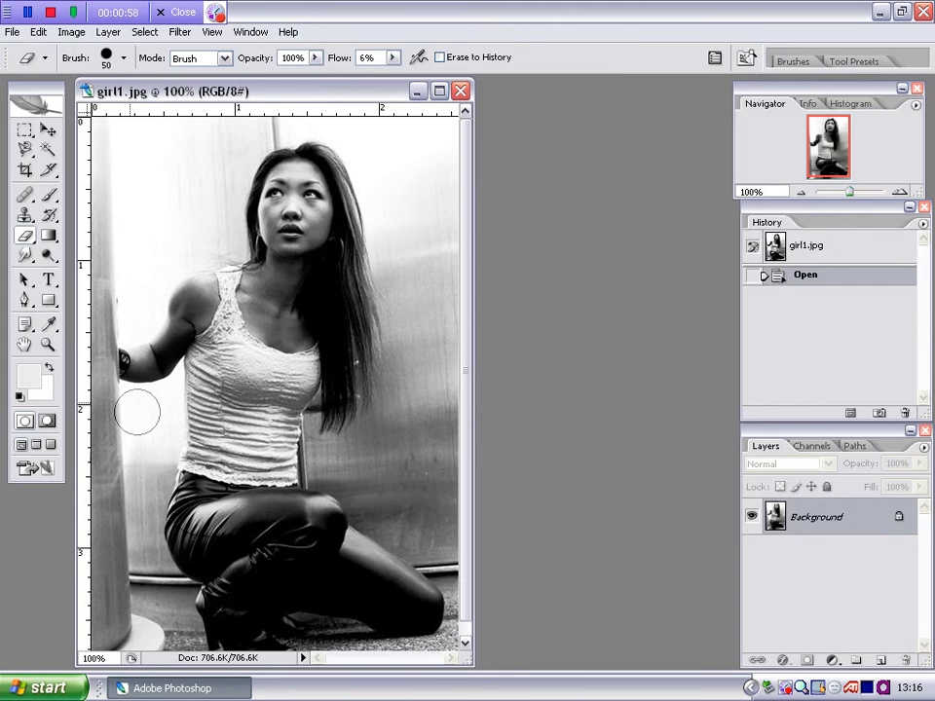
# - Activate the Brush tool and set the foreground colour to golden yellow, ddbd0a, for the skin
pyautogui.click(51, 197)
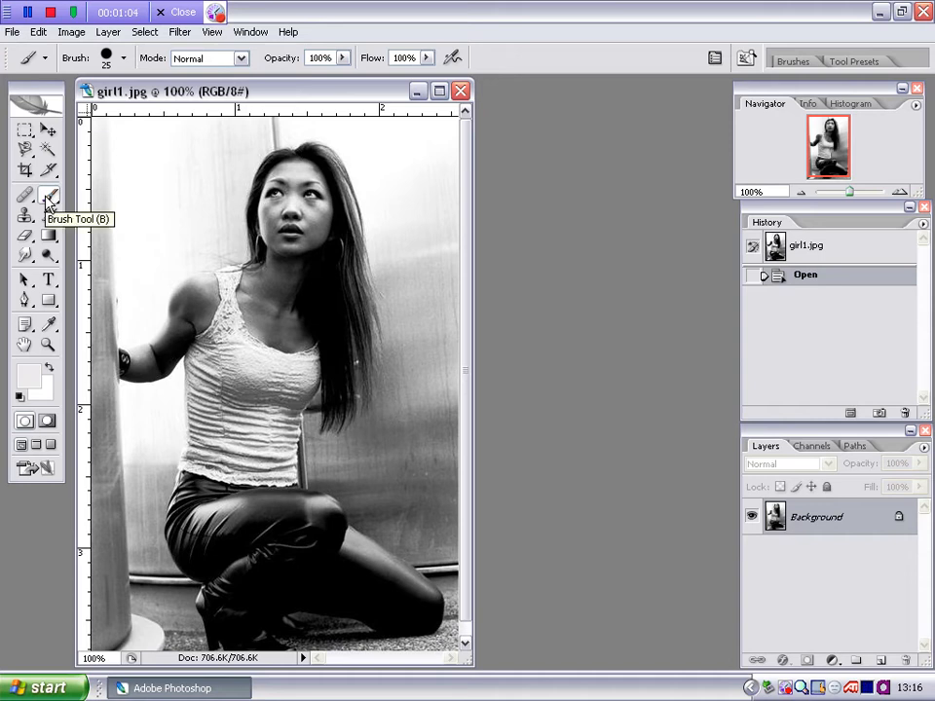
pyautogui.click(428, 59)
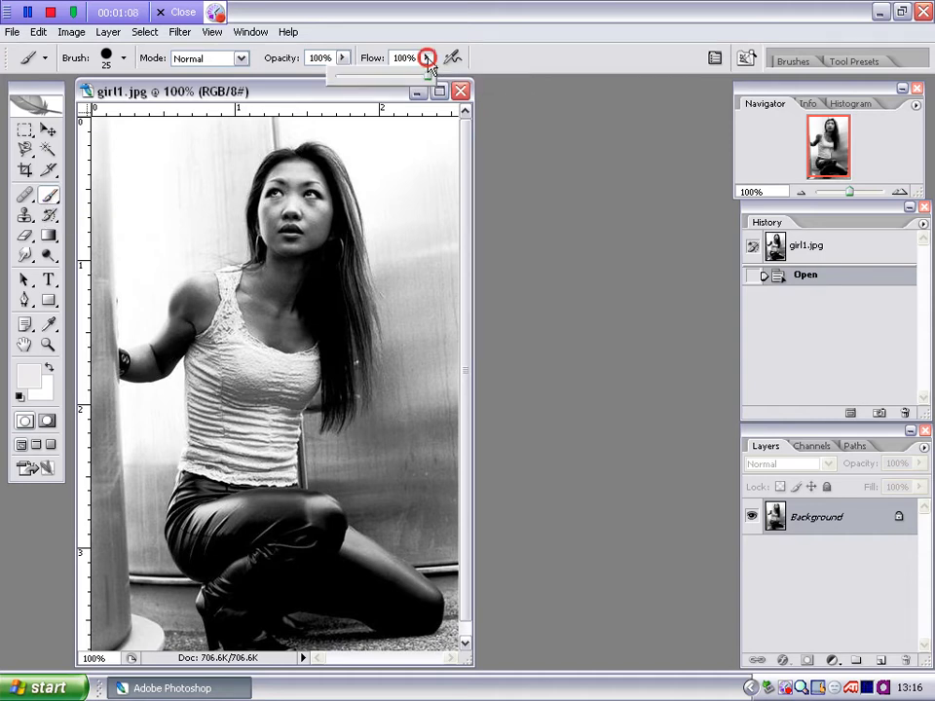
pyautogui.click(427, 59)
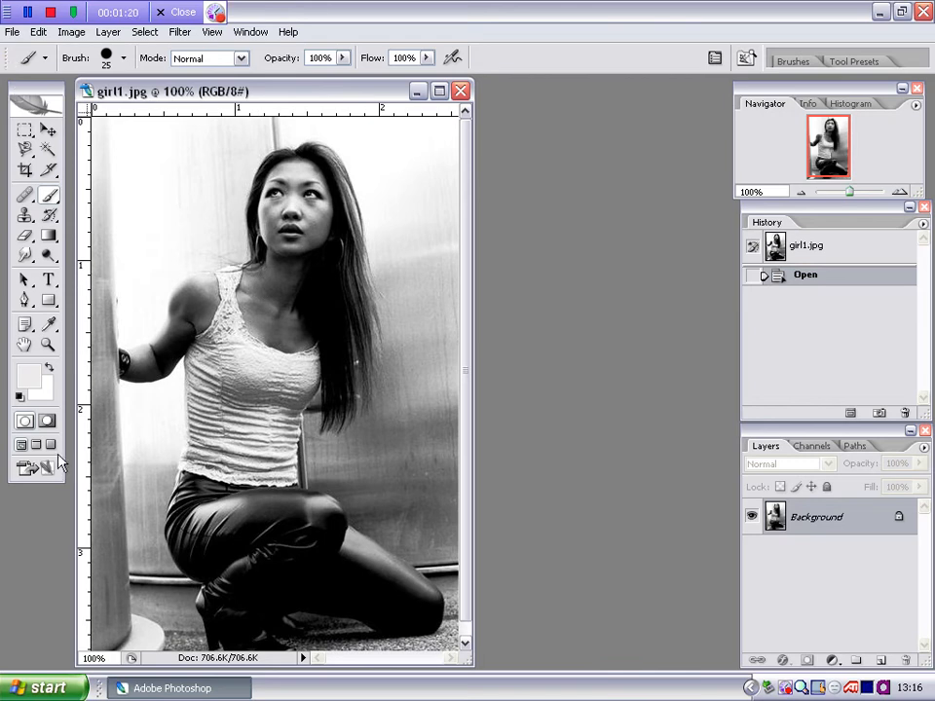
pyautogui.click(32, 380)
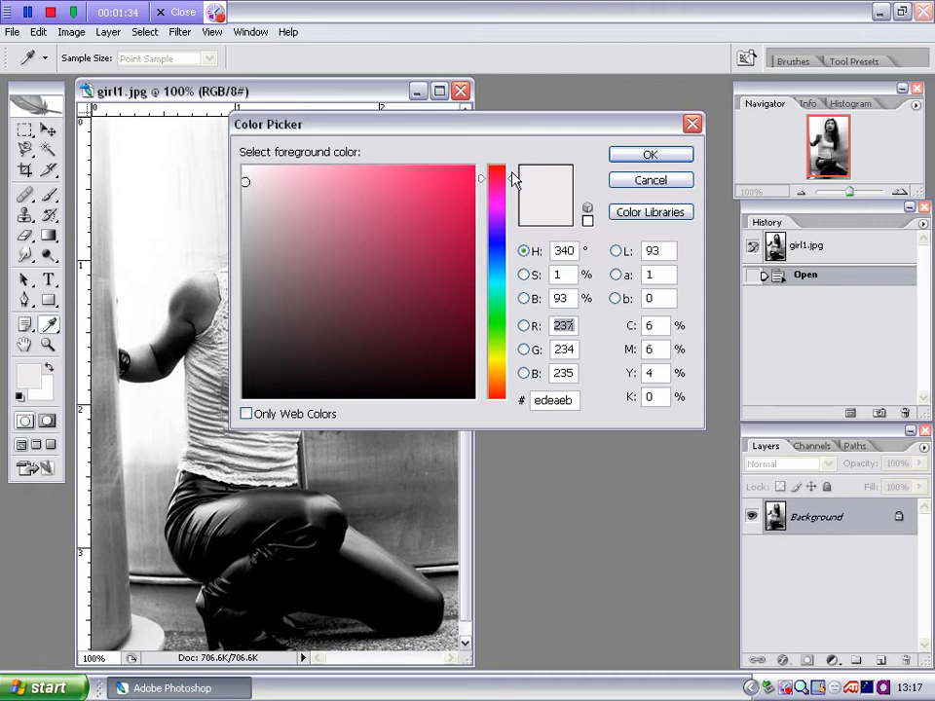
pyautogui.moveTo(507, 190); pyautogui.dragTo(508, 368)
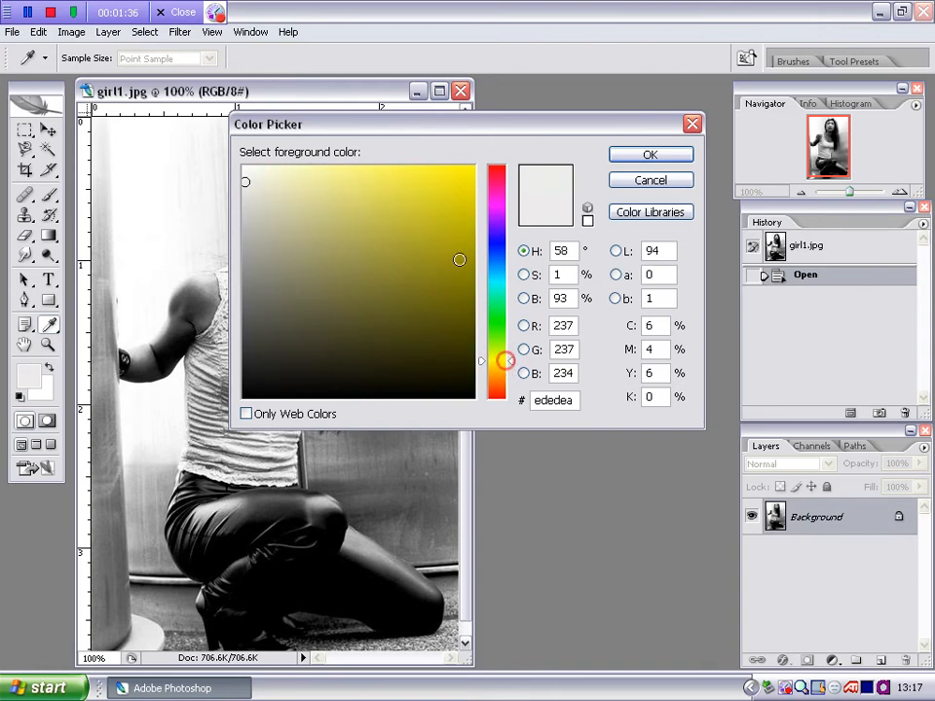
pyautogui.click(464, 197)
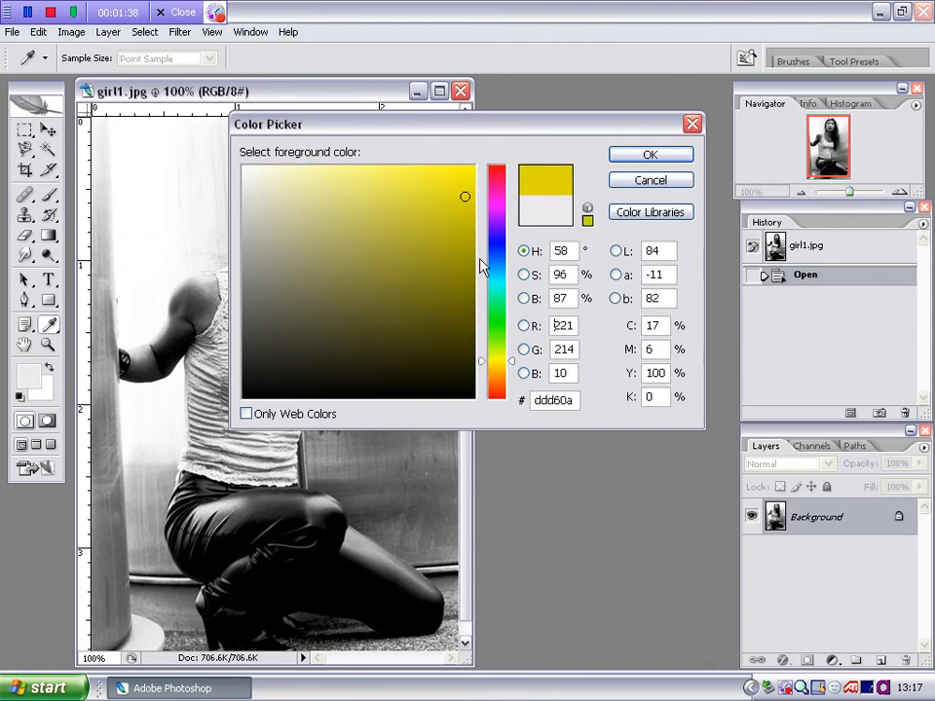
pyautogui.click(481, 371)
pyautogui.moveTo(484, 377); pyautogui.dragTo(482, 367)
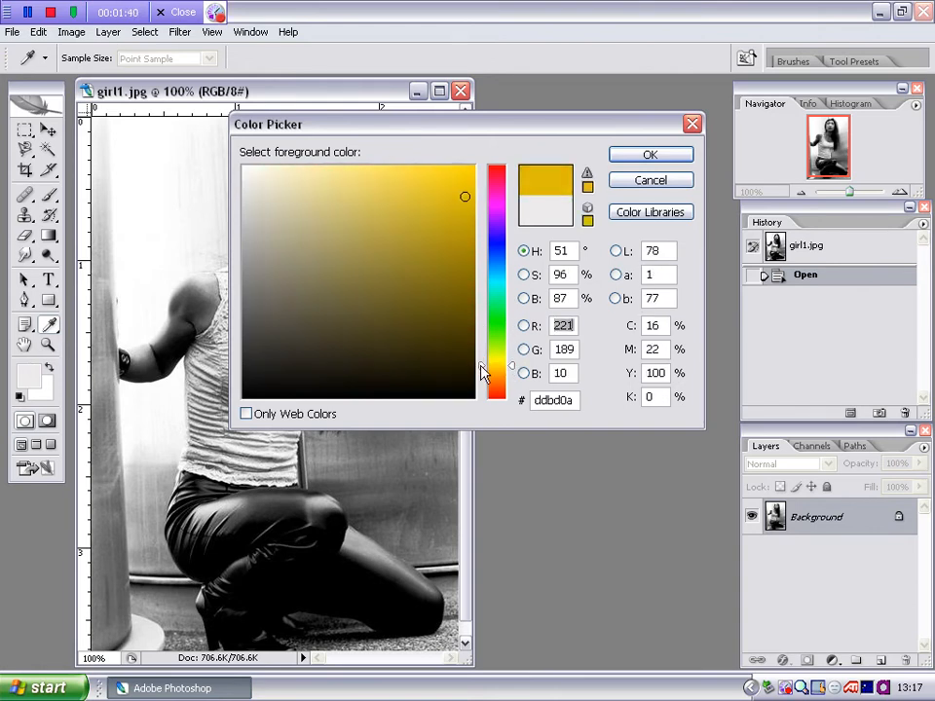
pyautogui.click(669, 159)
pyautogui.press('b')
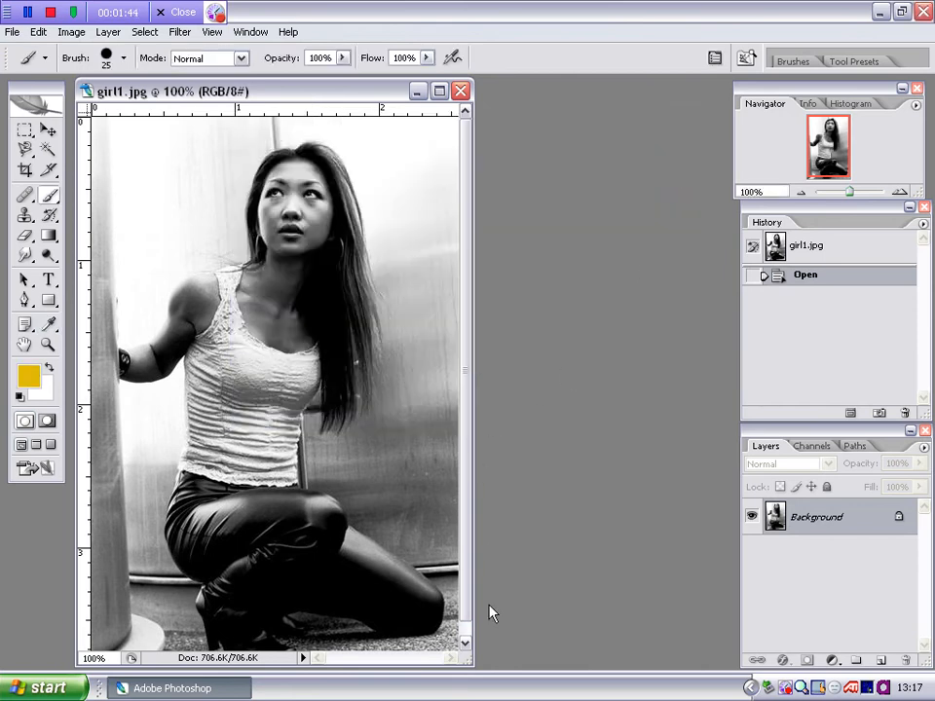
# - Try painting the golden yellow directly on the Background layer over the face, neck and chest, and undo the stroke
pyautogui.moveTo(463, 659); pyautogui.dragTo(495, 668)
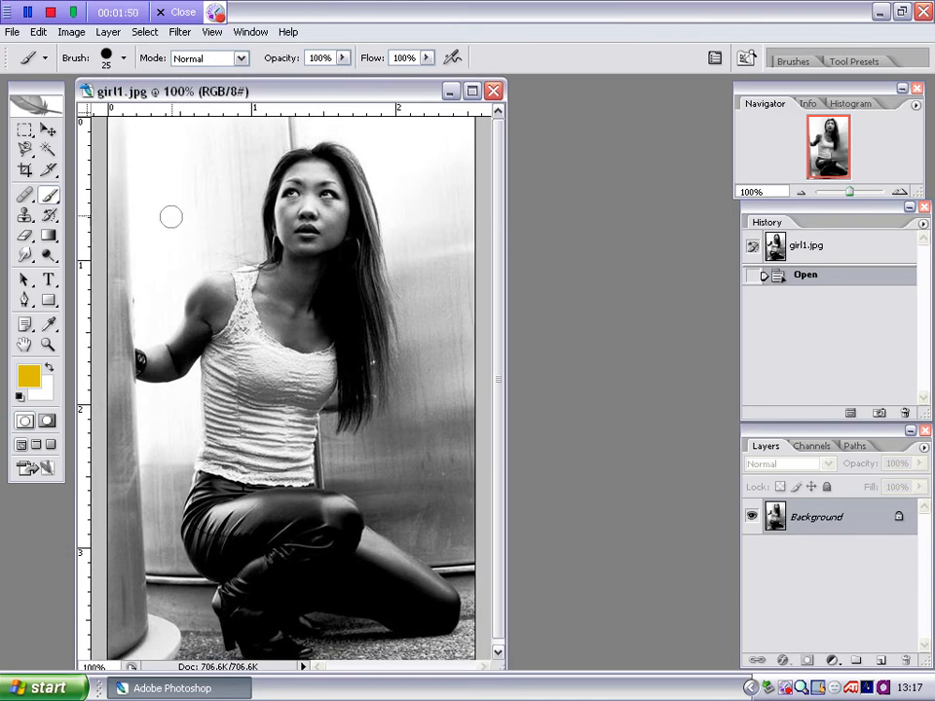
pyautogui.moveTo(269, 309)
pyautogui.mouseDown()
pyautogui.moveTo(330, 206)
pyautogui.moveTo(304, 238)
pyautogui.moveTo(290, 292)
pyautogui.moveTo(309, 363)
pyautogui.mouseUp()
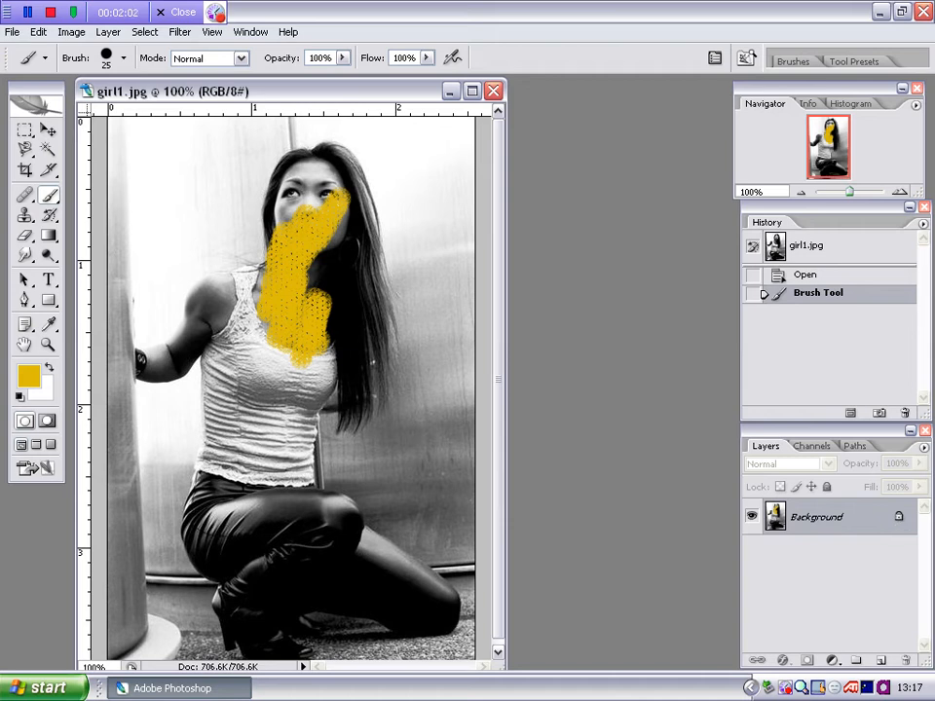
pyautogui.hotkey('ctrl', 'z')
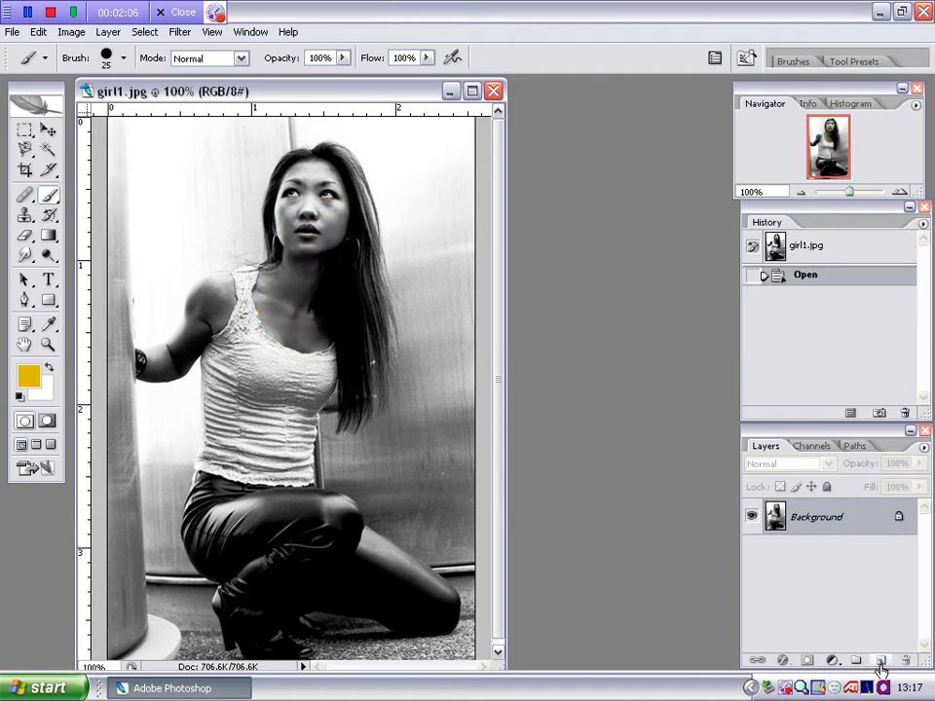
# - Create a new layer and paint the woman's face, neck, chest and arm on it in golden yellow
pyautogui.click(881, 663)
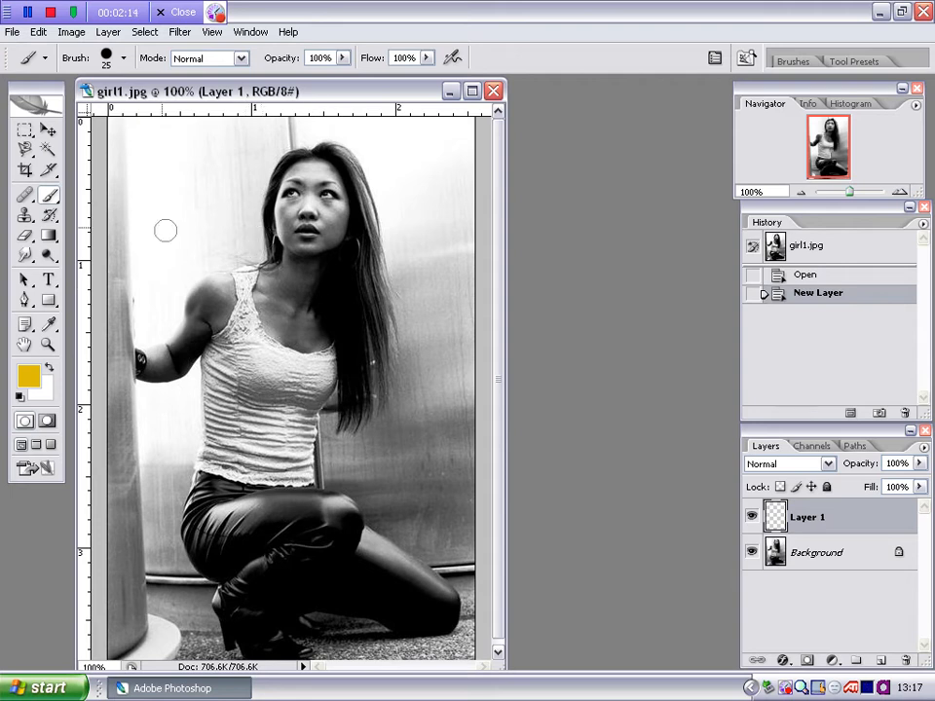
pyautogui.moveTo(313, 165)
pyautogui.mouseDown()
pyautogui.moveTo(280, 270)
pyautogui.moveTo(263, 305)
pyautogui.moveTo(281, 337)
pyautogui.moveTo(313, 346)
pyautogui.moveTo(322, 343)
pyautogui.moveTo(305, 309)
pyautogui.moveTo(308, 278)
pyautogui.moveTo(331, 246)
pyautogui.moveTo(338, 207)
pyautogui.moveTo(321, 174)
pyautogui.moveTo(303, 198)
pyautogui.moveTo(322, 199)
pyautogui.moveTo(324, 234)
pyautogui.moveTo(299, 265)
pyautogui.moveTo(313, 198)
pyautogui.moveTo(285, 261)
pyautogui.moveTo(317, 220)
pyautogui.moveTo(281, 292)
pyautogui.moveTo(312, 340)
pyautogui.moveTo(292, 289)
pyautogui.moveTo(289, 323)
pyautogui.moveTo(284, 273)
pyautogui.moveTo(318, 210)
pyautogui.mouseUp()
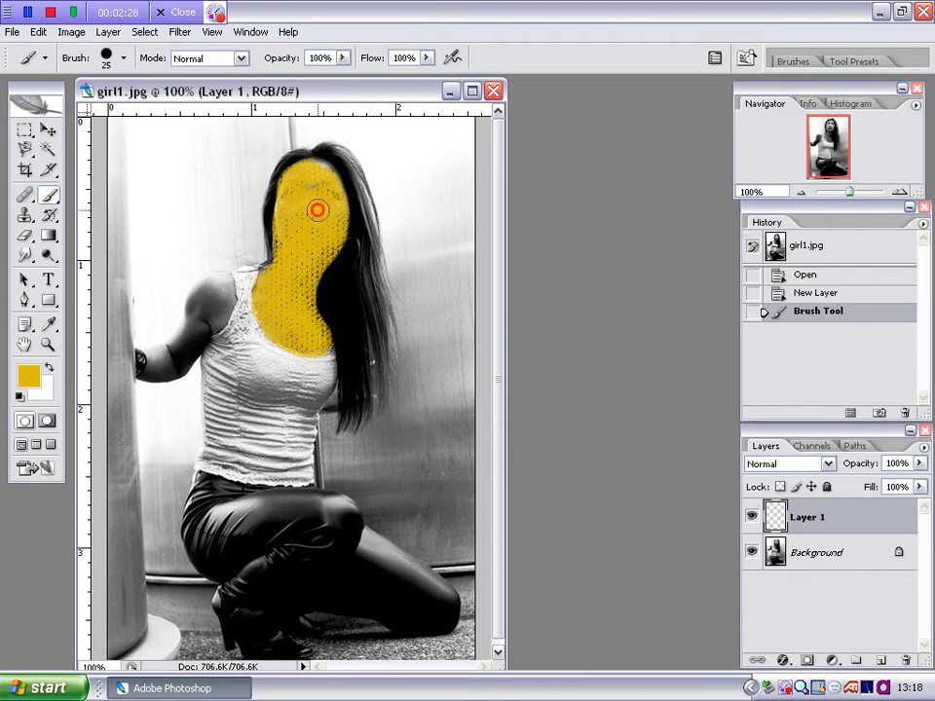
pyautogui.click(318, 217)
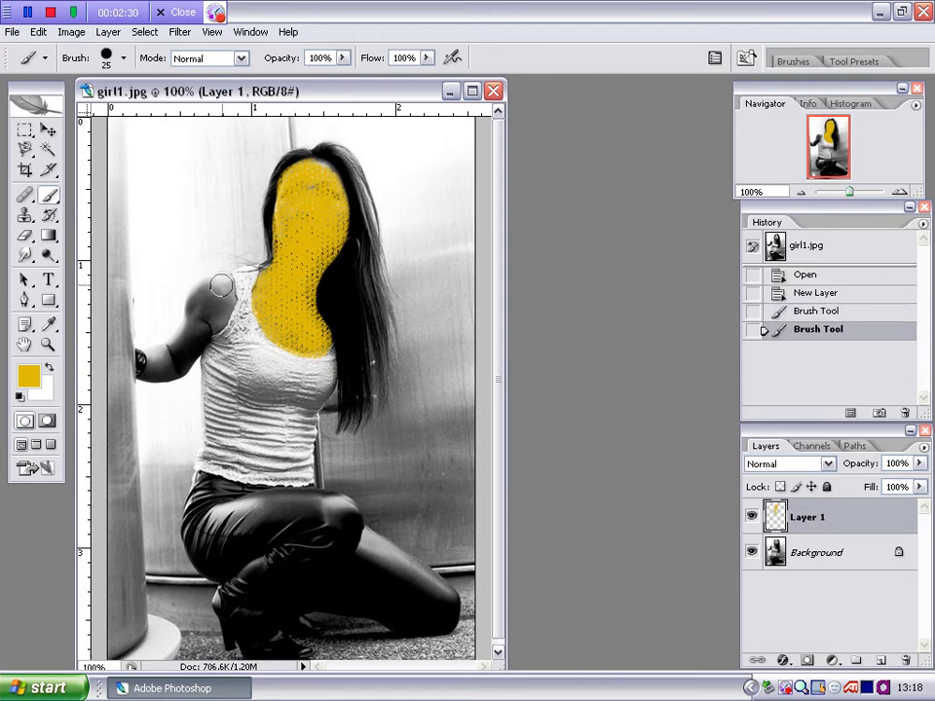
pyautogui.moveTo(221, 284)
pyautogui.mouseDown()
pyautogui.moveTo(203, 292)
pyautogui.moveTo(186, 331)
pyautogui.moveTo(139, 357)
pyautogui.moveTo(142, 370)
pyautogui.moveTo(166, 377)
pyautogui.moveTo(195, 360)
pyautogui.moveTo(224, 297)
pyautogui.moveTo(209, 292)
pyautogui.moveTo(195, 311)
pyautogui.moveTo(200, 327)
pyautogui.moveTo(146, 367)
pyautogui.mouseUp()
# - Reset the brush presets to the default brushes and fill in the remaining gaps of the skin paint on Layer 1
pyautogui.click(123, 58)
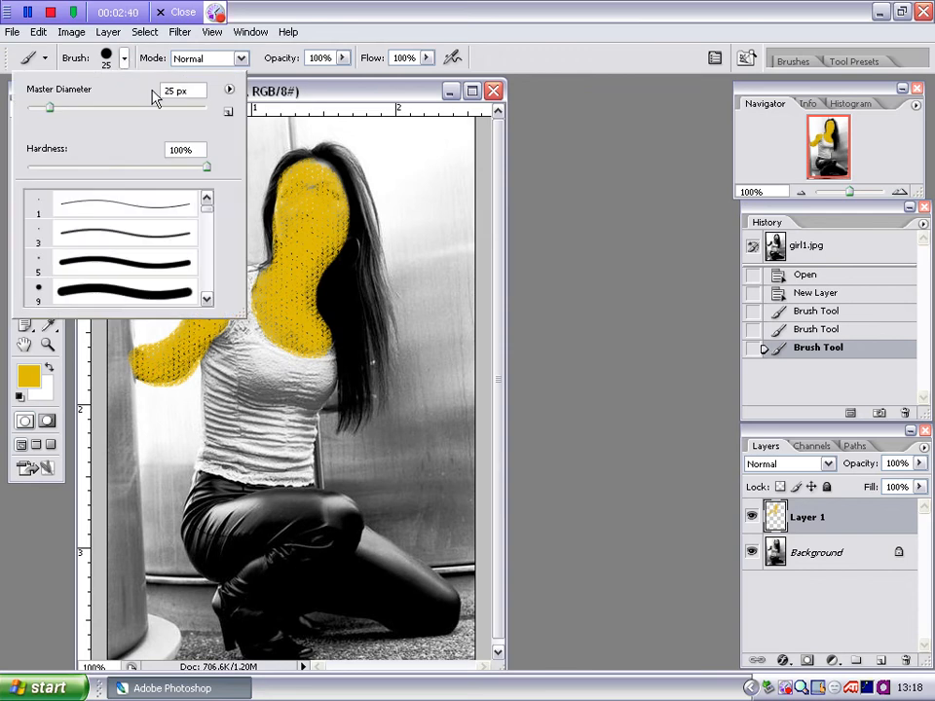
pyautogui.click(229, 89)
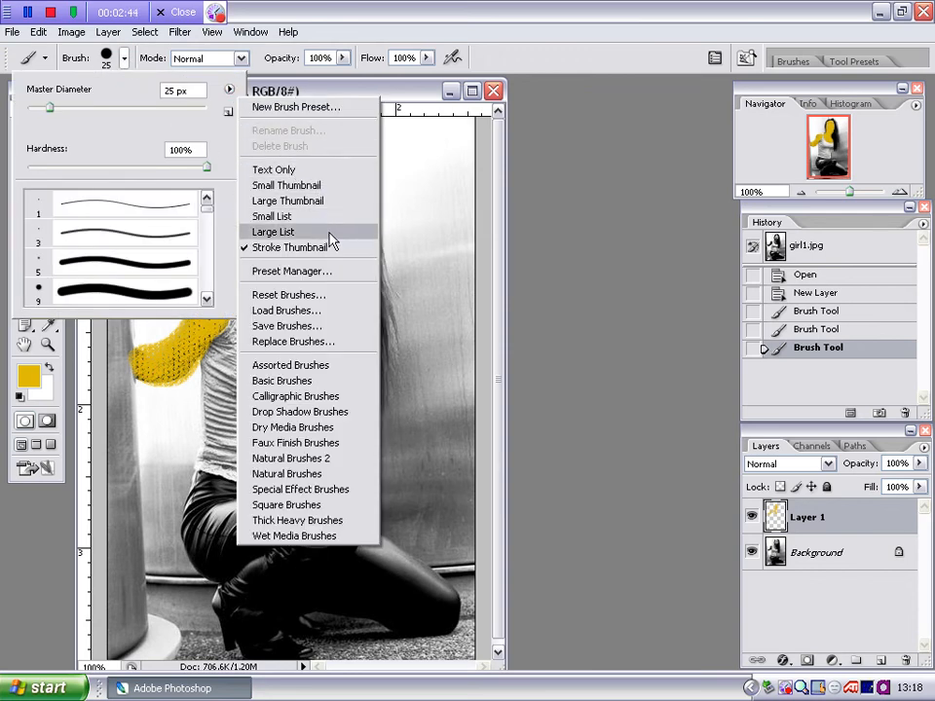
pyautogui.click(324, 295)
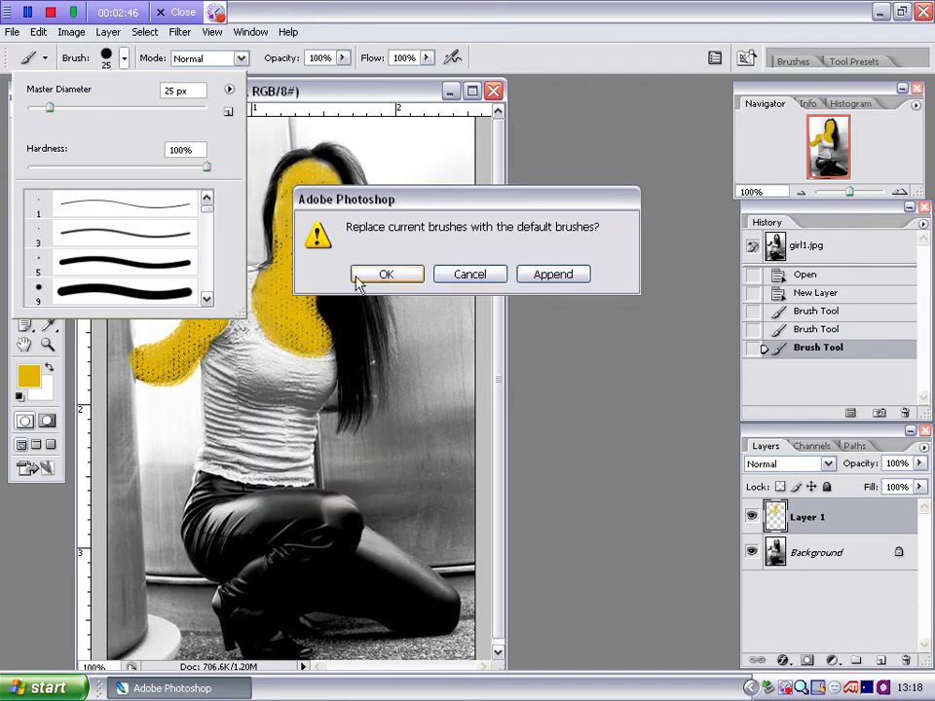
pyautogui.click(386, 273)
pyautogui.click(302, 87)
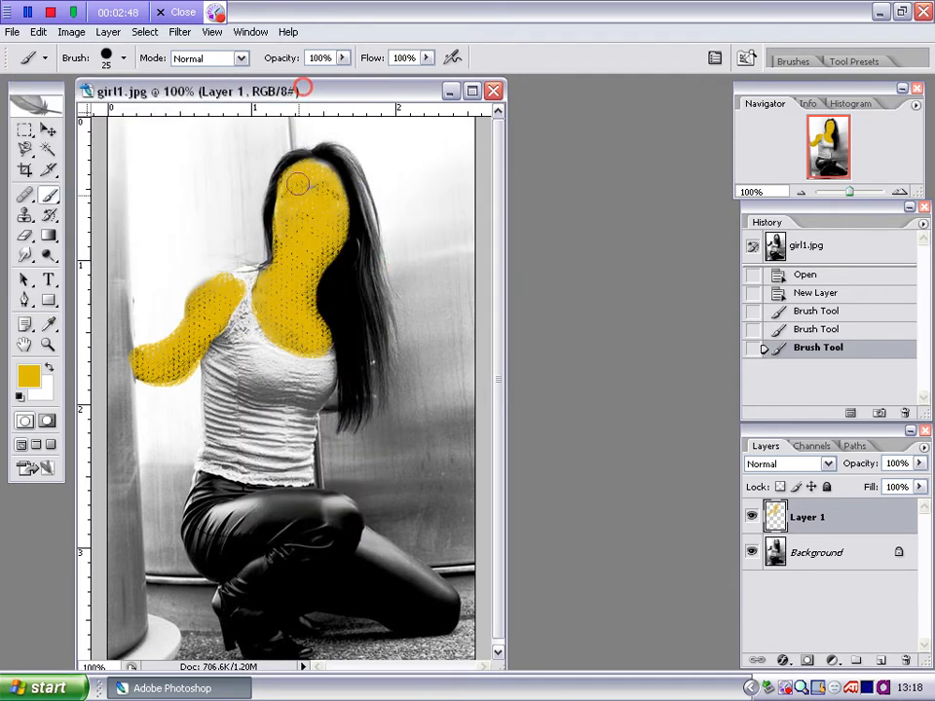
pyautogui.moveTo(307, 233)
pyautogui.mouseDown()
pyautogui.moveTo(301, 243)
pyautogui.moveTo(306, 212)
pyautogui.moveTo(330, 195)
pyautogui.moveTo(315, 171)
pyautogui.moveTo(328, 253)
pyautogui.moveTo(307, 289)
pyautogui.moveTo(312, 260)
pyautogui.moveTo(298, 243)
pyautogui.moveTo(274, 266)
pyautogui.moveTo(294, 307)
pyautogui.moveTo(206, 290)
pyautogui.moveTo(223, 287)
pyautogui.mouseUp()
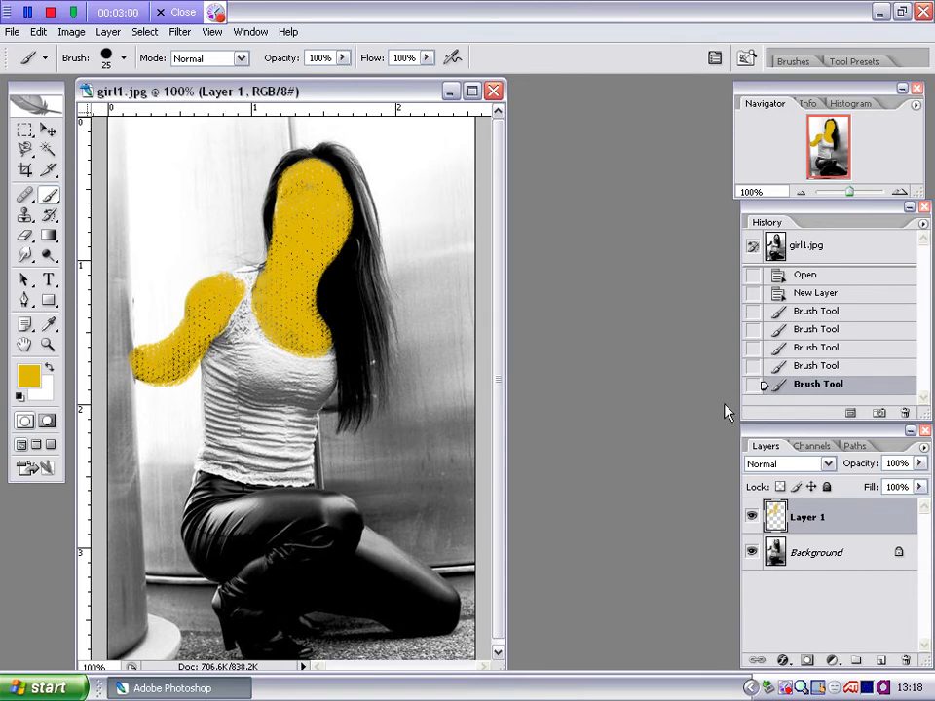
# - Try the Color blending mode on Layer 1 over the photo, and return the layer to Normal
pyautogui.click(919, 464)
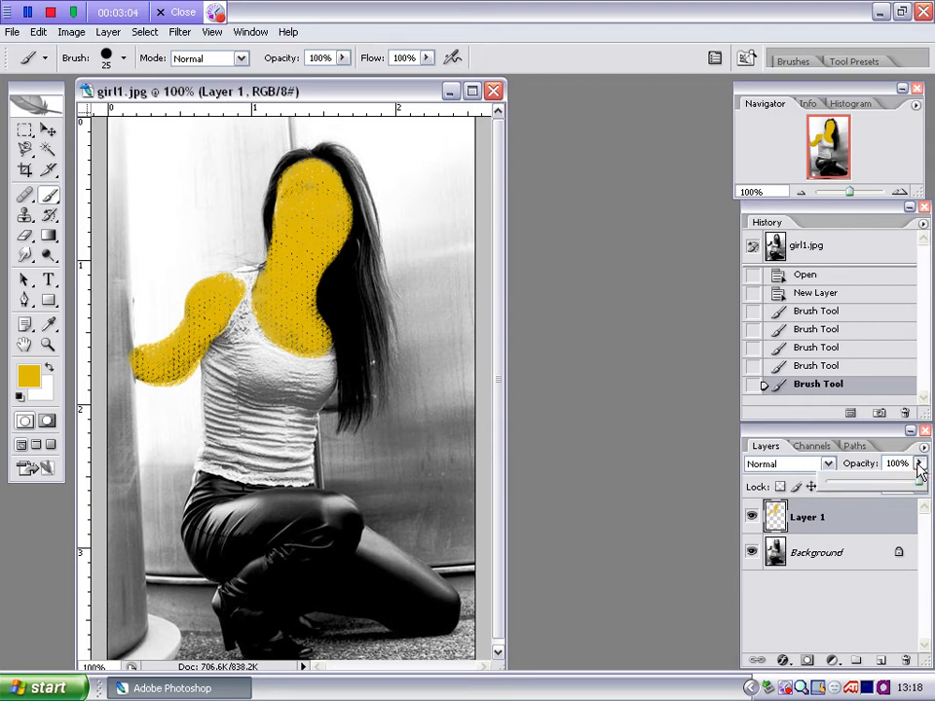
pyautogui.click(919, 464)
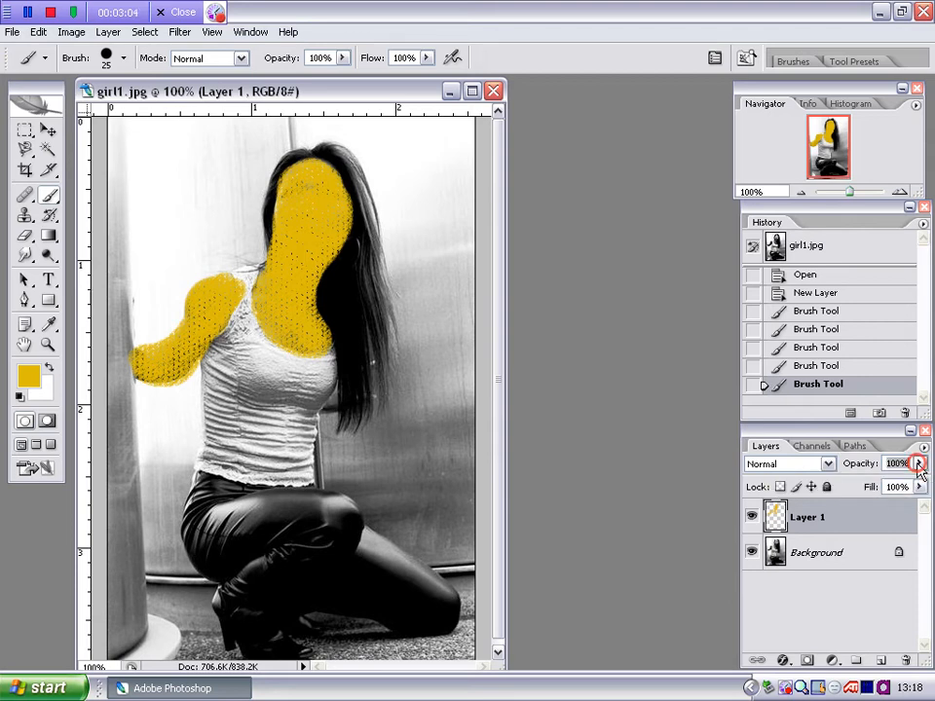
pyautogui.click(828, 465)
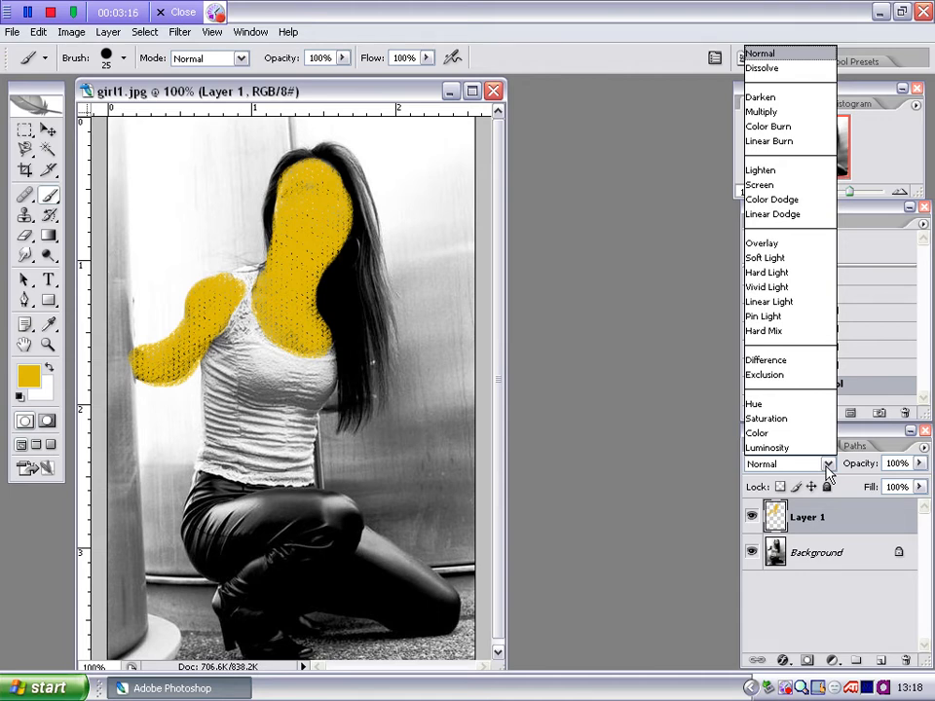
pyautogui.click(759, 433)
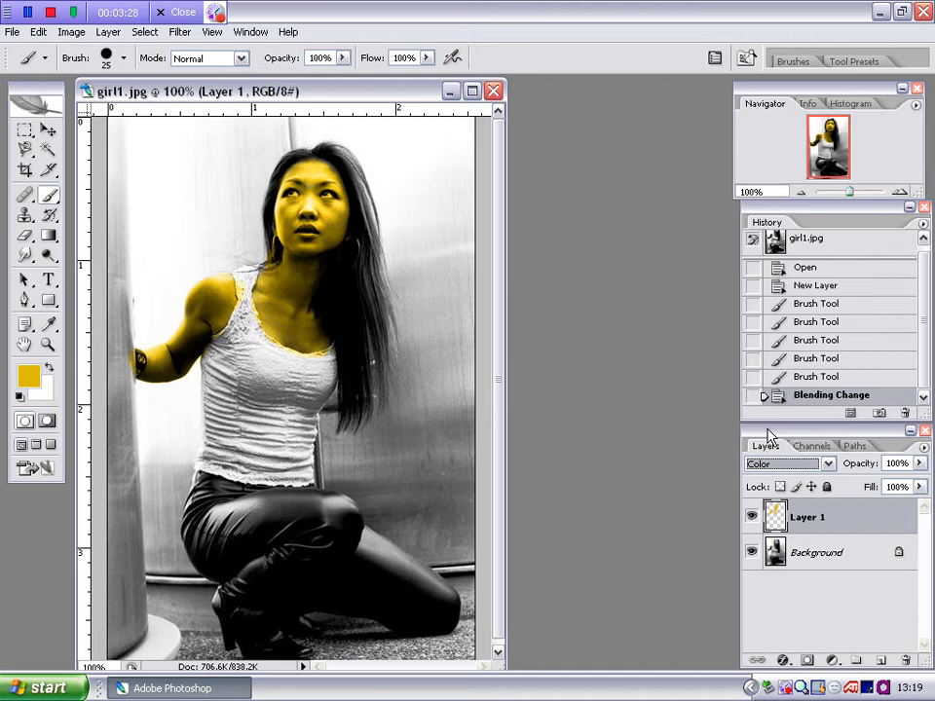
pyautogui.click(829, 465)
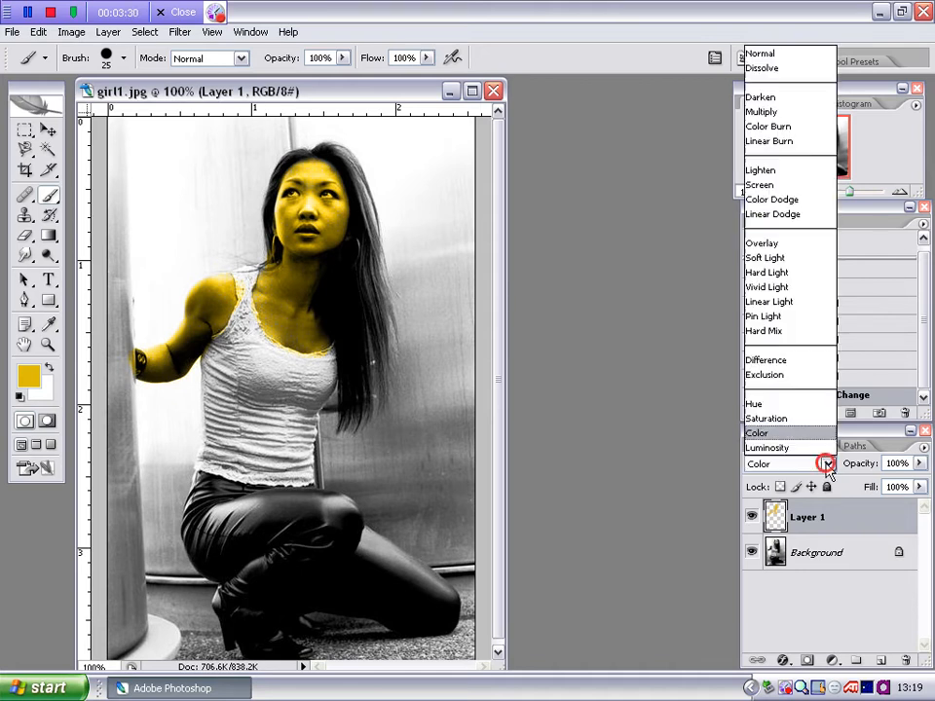
pyautogui.click(764, 50)
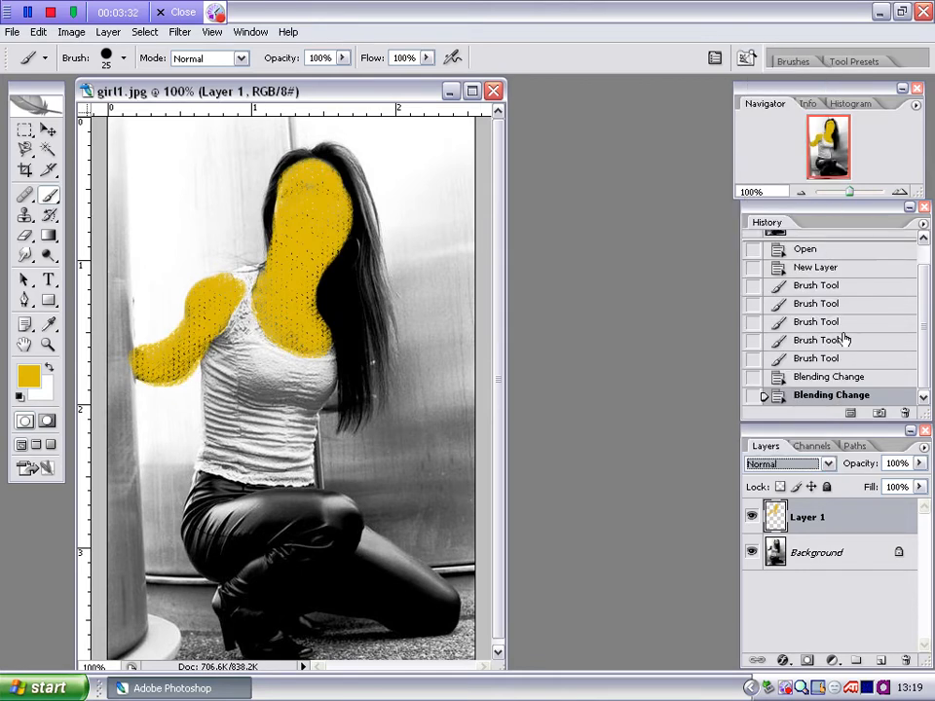
# - Try lowering Layer 1's opacity to 39% in Normal mode, and return it to 100%
pyautogui.click(920, 464)
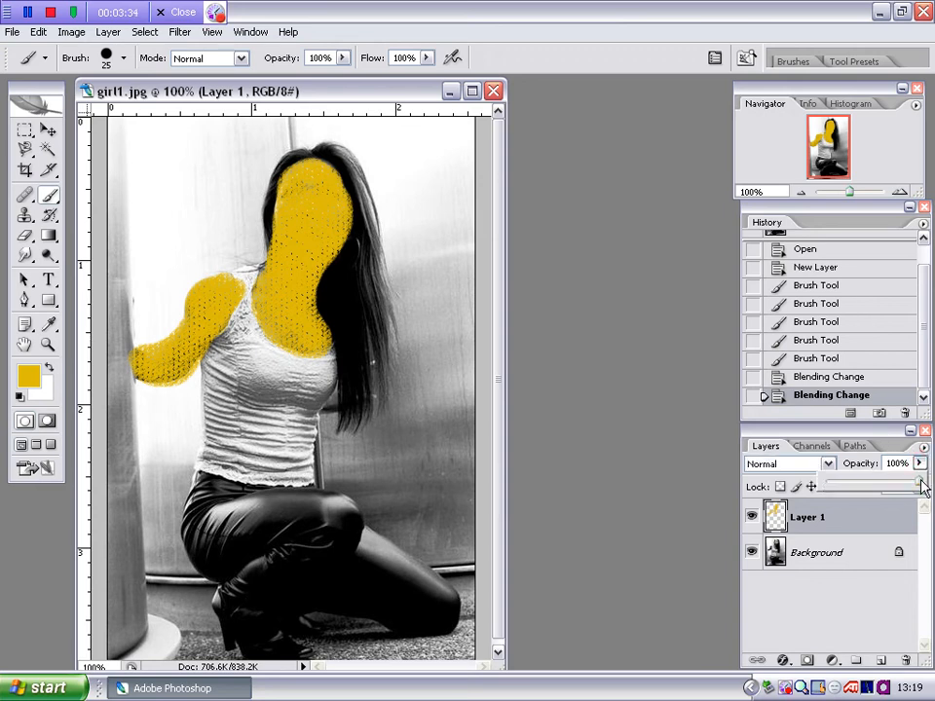
pyautogui.moveTo(919, 483); pyautogui.dragTo(865, 493)
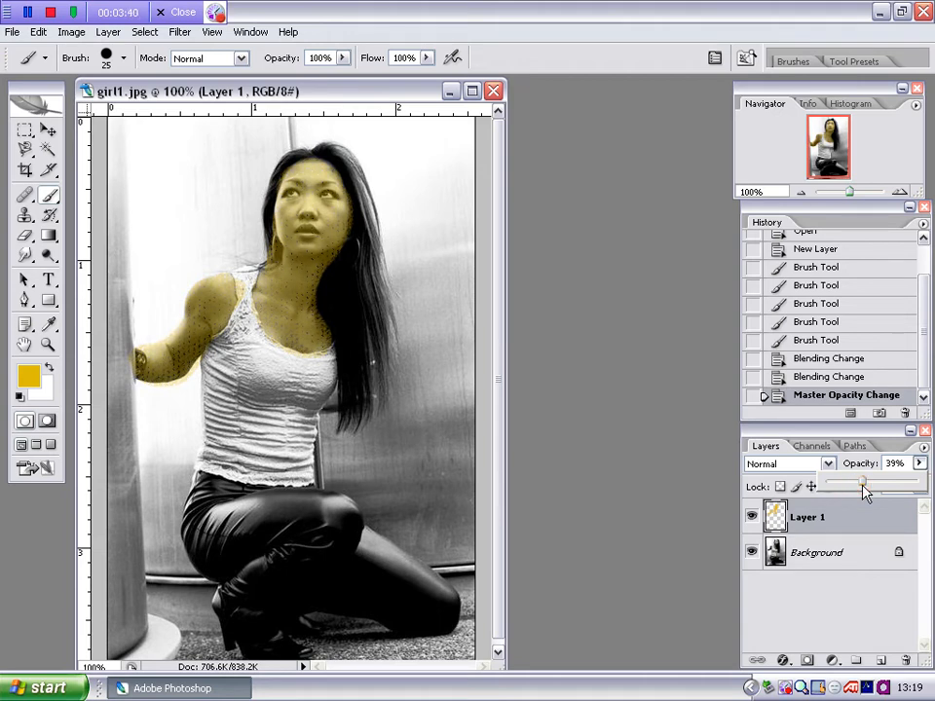
pyautogui.moveTo(863, 480); pyautogui.dragTo(922, 487)
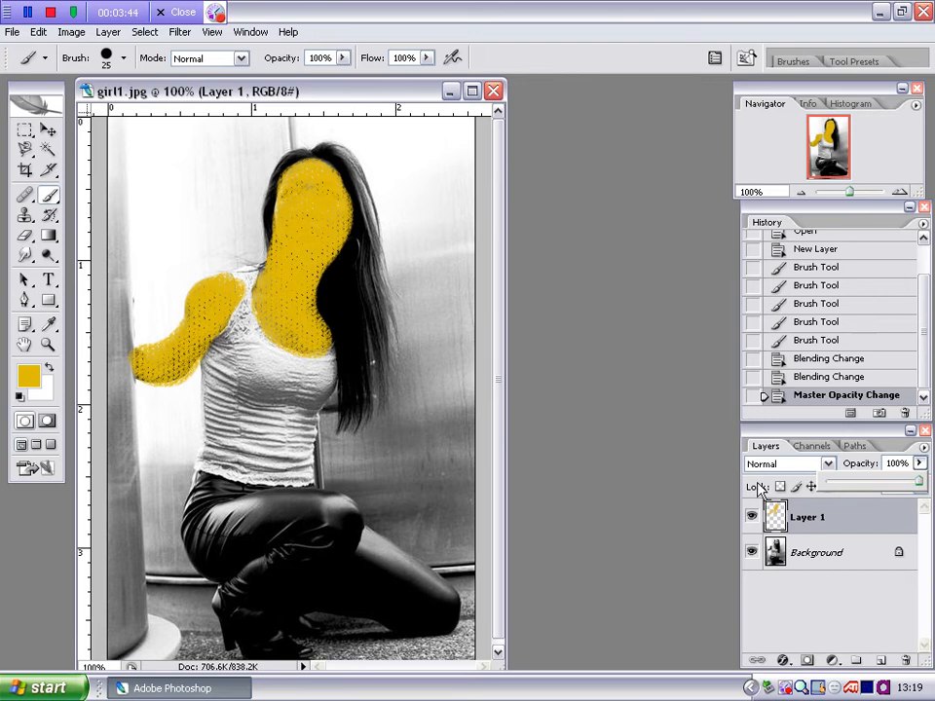
# - Set Layer 1's blending mode to Color and lower its opacity to 49%
pyautogui.click(827, 464)
pyautogui.click(801, 436)
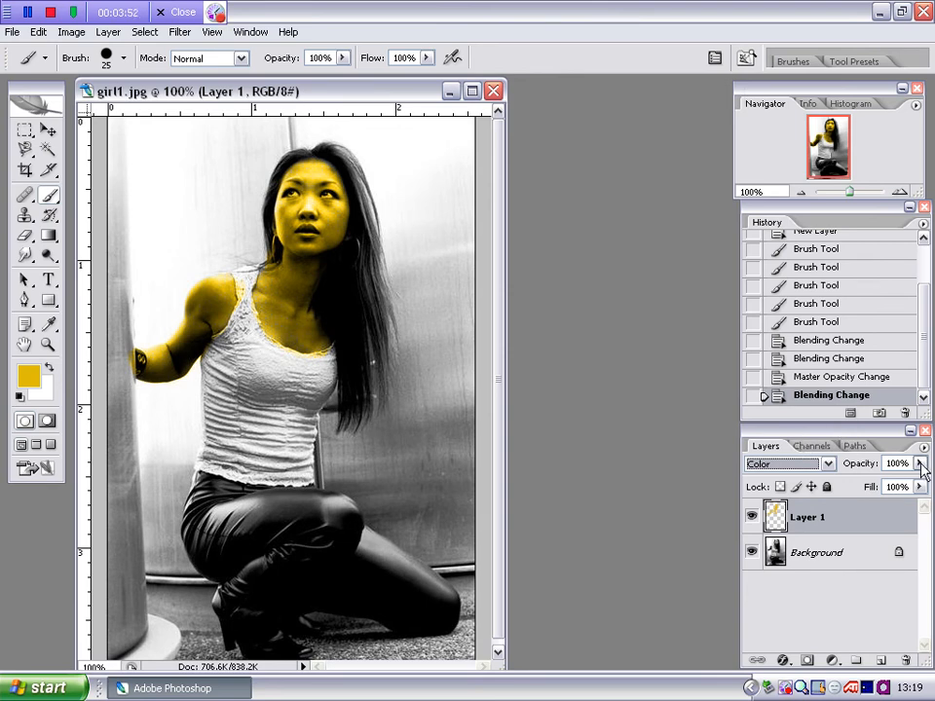
pyautogui.moveTo(922, 470); pyautogui.dragTo(874, 482)
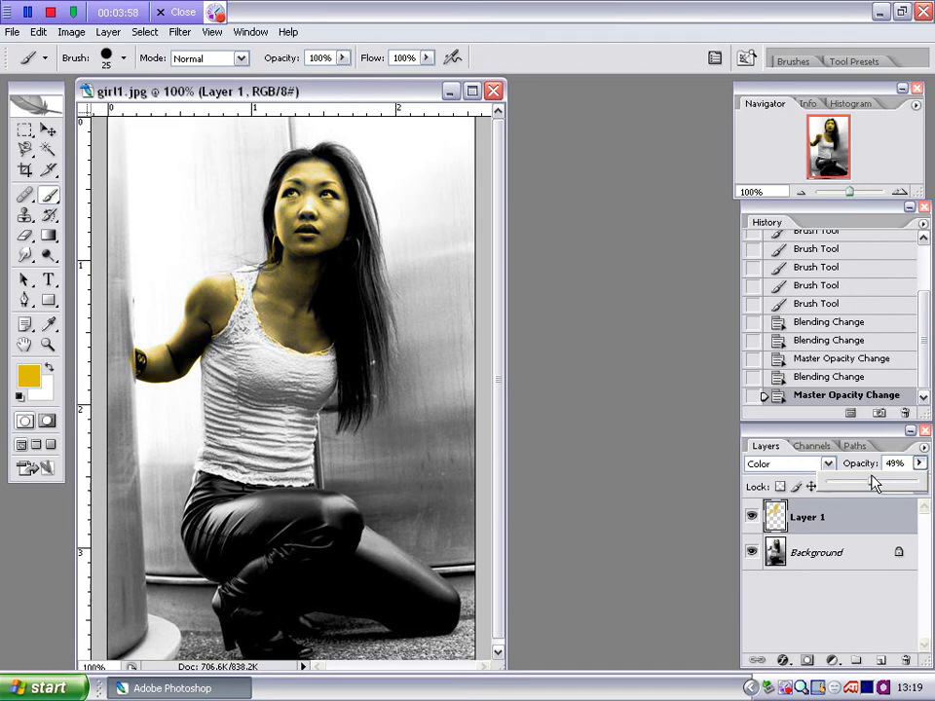
pyautogui.click(828, 531)
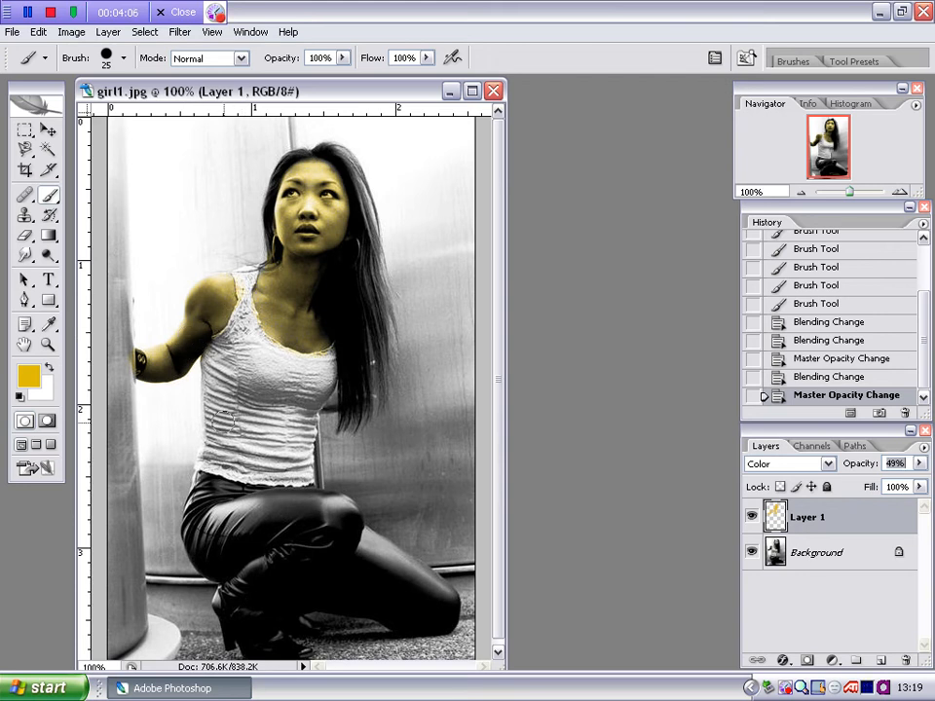
# - Create a new layer above Layer 1 and set the foreground color to a bright, saturated red with hue 0
pyautogui.click(878, 662)
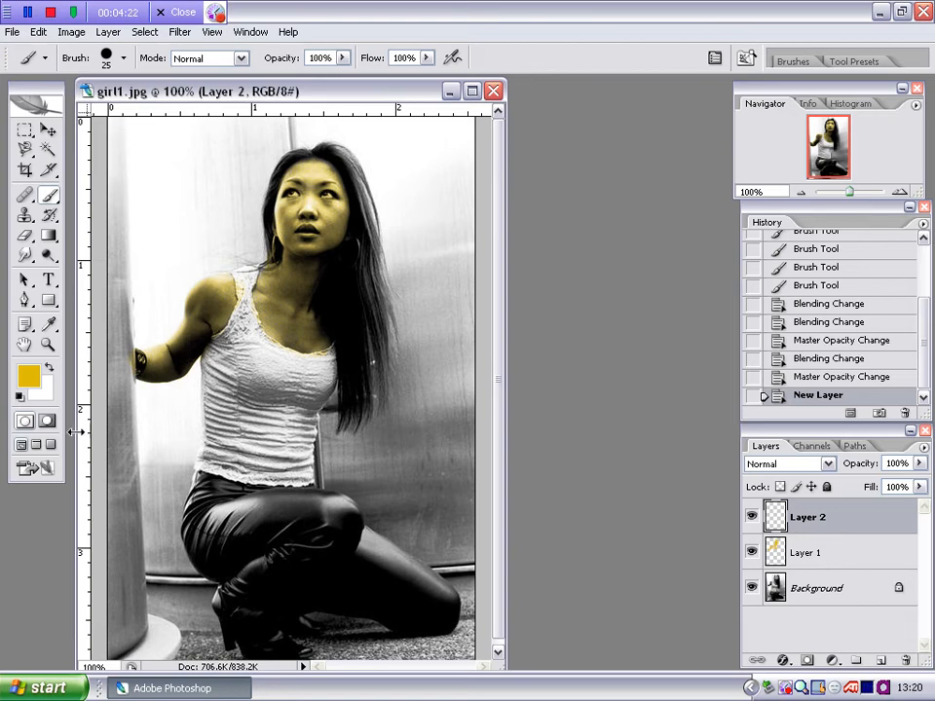
pyautogui.click(29, 377)
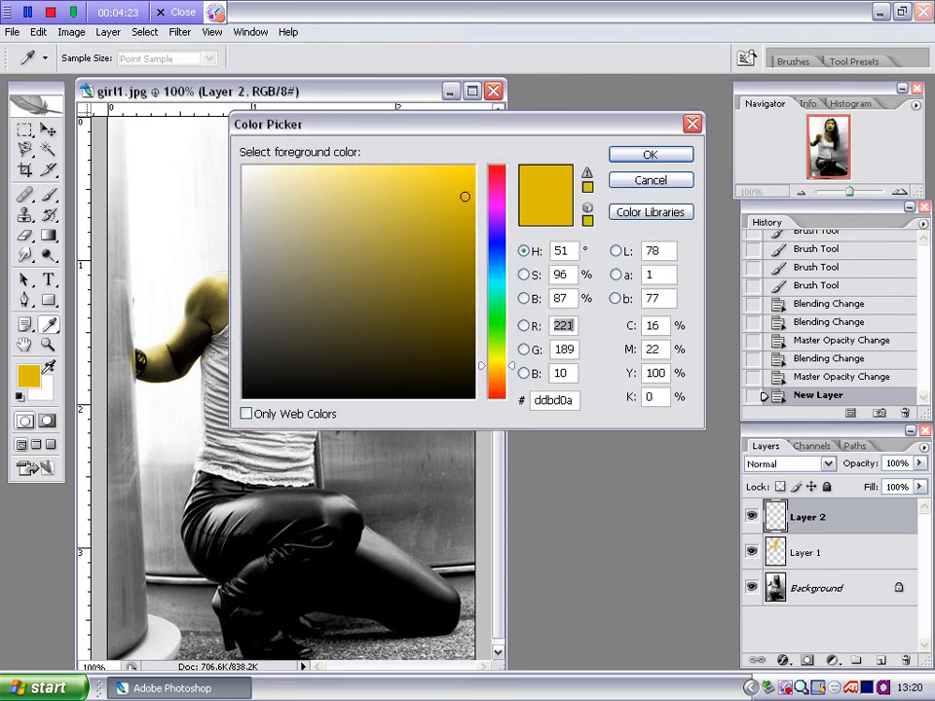
pyautogui.click(500, 172)
pyautogui.moveTo(511, 171)
pyautogui.mouseDown()
pyautogui.moveTo(511, 352)
pyautogui.moveTo(512, 165)
pyautogui.mouseUp()
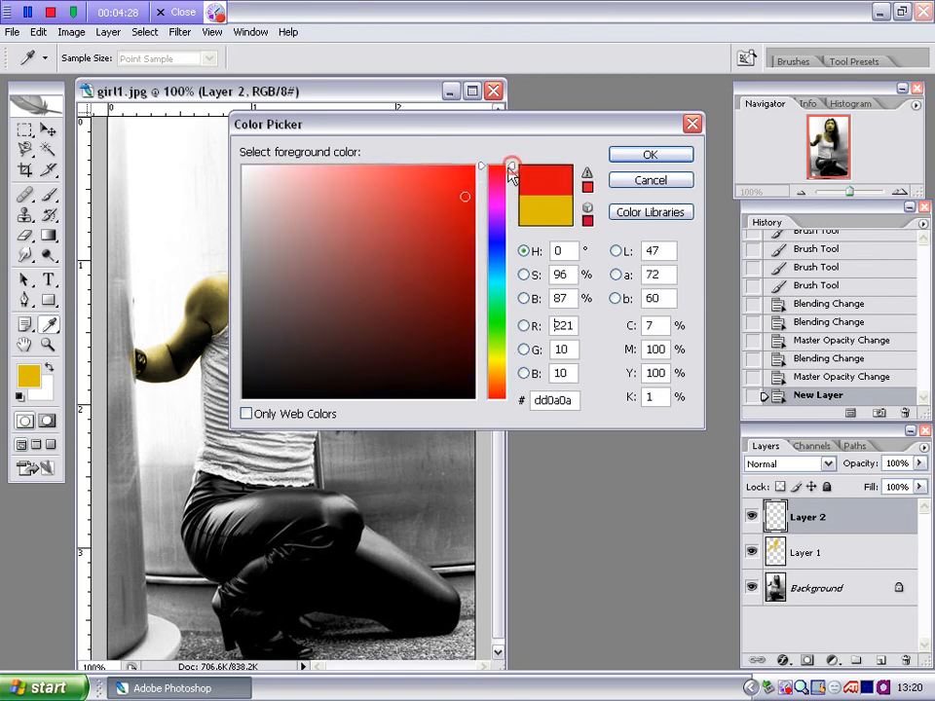
pyautogui.click(471, 171)
pyautogui.click(648, 155)
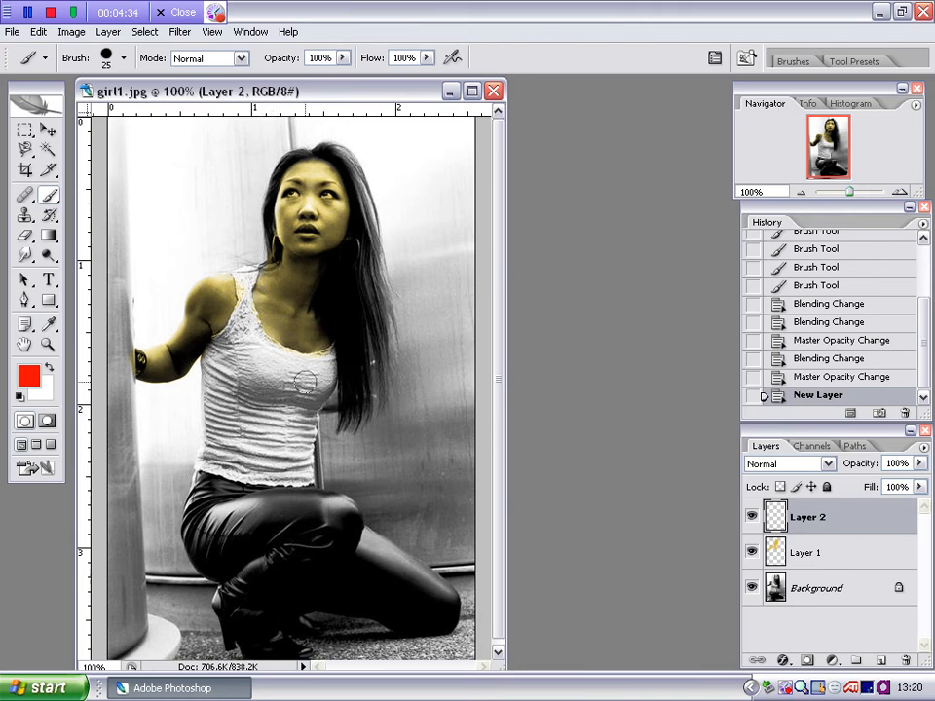
# - Paint the woman's tank top red on Layer 2, and fill in gaps with a brush of reduced hardness
pyautogui.click(244, 276)
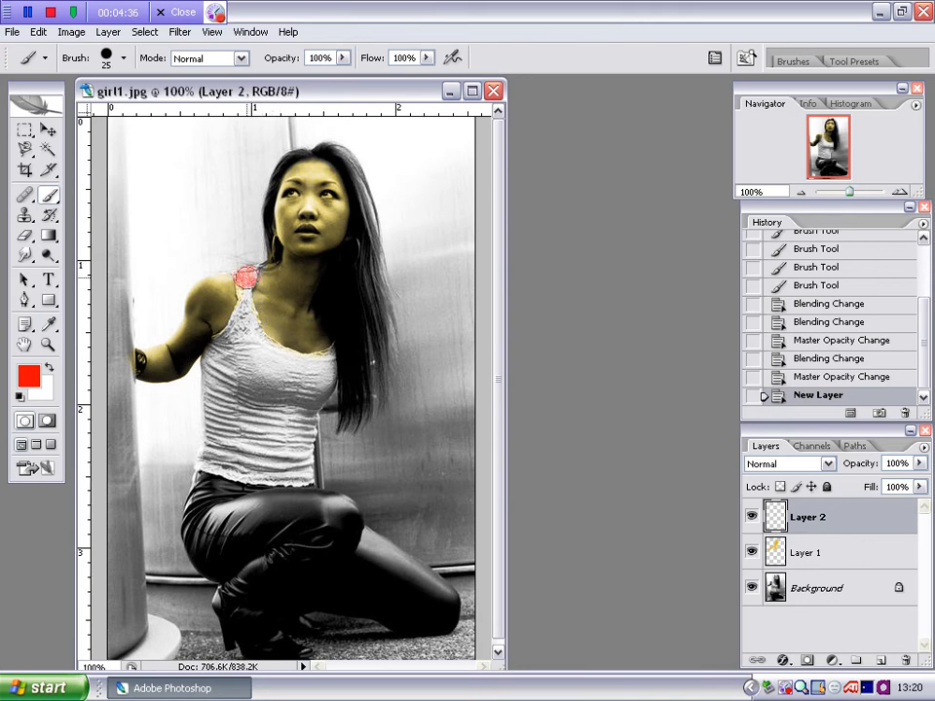
pyautogui.moveTo(245, 276)
pyautogui.mouseDown()
pyautogui.moveTo(240, 321)
pyautogui.moveTo(229, 346)
pyautogui.moveTo(232, 330)
pyautogui.moveTo(215, 347)
pyautogui.moveTo(207, 375)
pyautogui.moveTo(201, 458)
pyautogui.moveTo(214, 472)
pyautogui.moveTo(309, 475)
pyautogui.moveTo(331, 356)
pyautogui.moveTo(287, 360)
pyautogui.moveTo(243, 337)
pyautogui.moveTo(271, 360)
pyautogui.moveTo(311, 370)
pyautogui.moveTo(297, 417)
pyautogui.moveTo(301, 460)
pyautogui.moveTo(241, 461)
pyautogui.moveTo(215, 429)
pyautogui.moveTo(224, 366)
pyautogui.moveTo(278, 380)
pyautogui.moveTo(234, 389)
pyautogui.moveTo(283, 395)
pyautogui.moveTo(232, 403)
pyautogui.moveTo(292, 419)
pyautogui.moveTo(229, 440)
pyautogui.moveTo(253, 444)
pyautogui.moveTo(286, 431)
pyautogui.moveTo(225, 416)
pyautogui.moveTo(255, 434)
pyautogui.mouseUp()
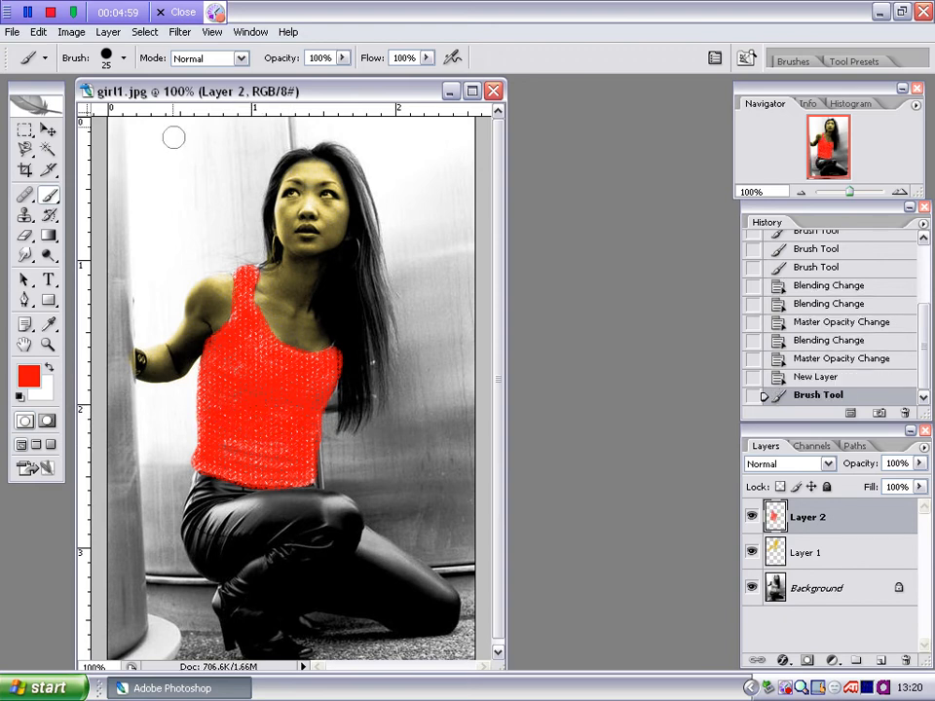
pyautogui.click(121, 59)
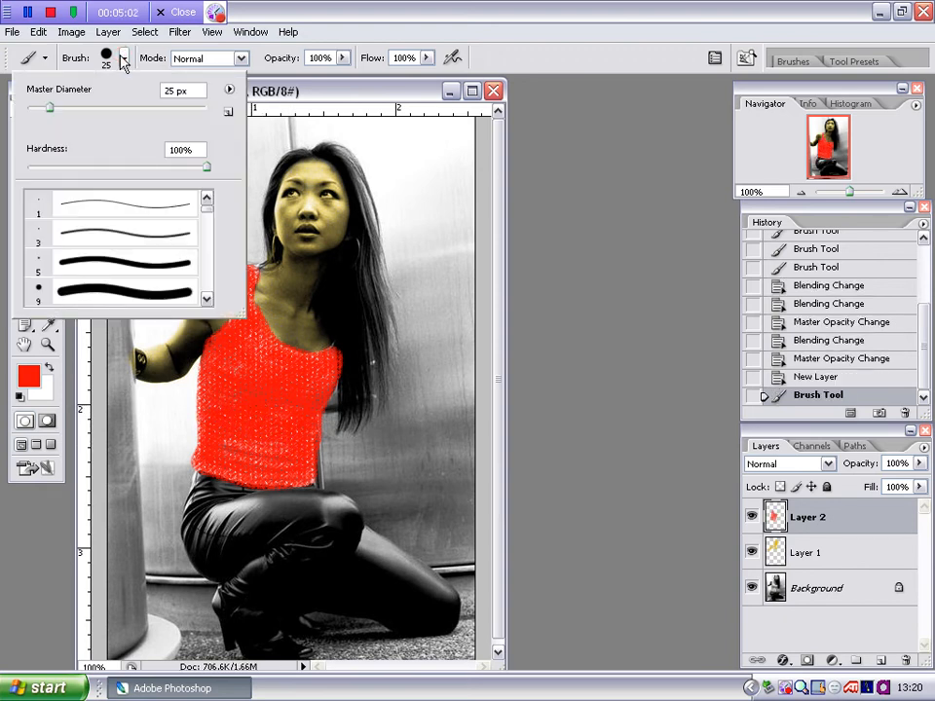
pyautogui.moveTo(207, 168); pyautogui.dragTo(152, 167)
pyautogui.click(276, 373)
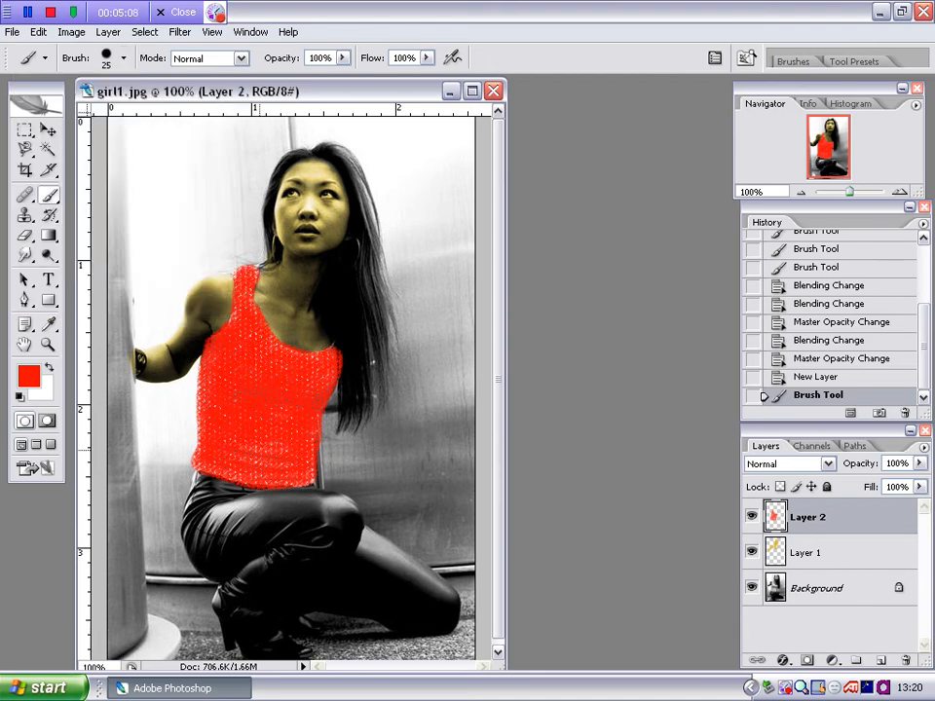
pyautogui.click(281, 377)
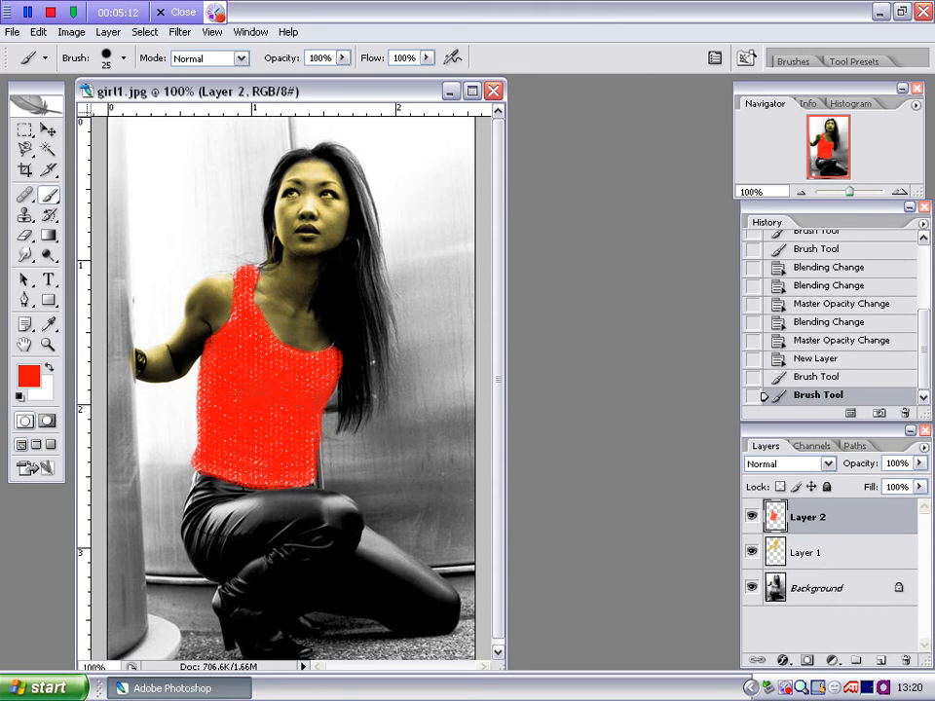
# - Set Layer 2 to the Color blending mode at 49% opacity and touch up the red paint on the tank top
pyautogui.click(828, 464)
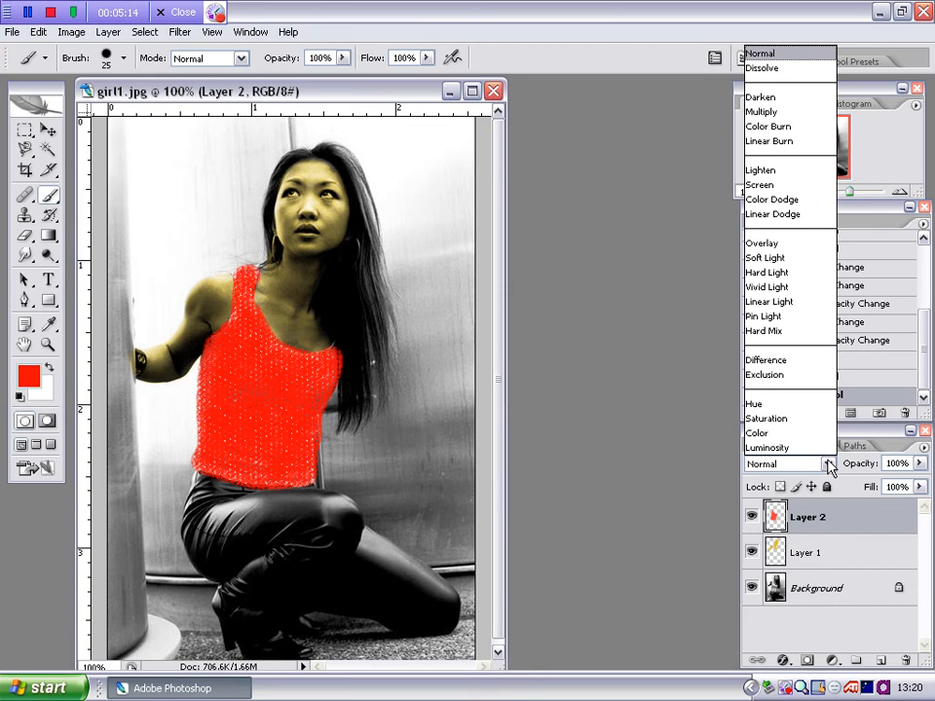
pyautogui.click(814, 434)
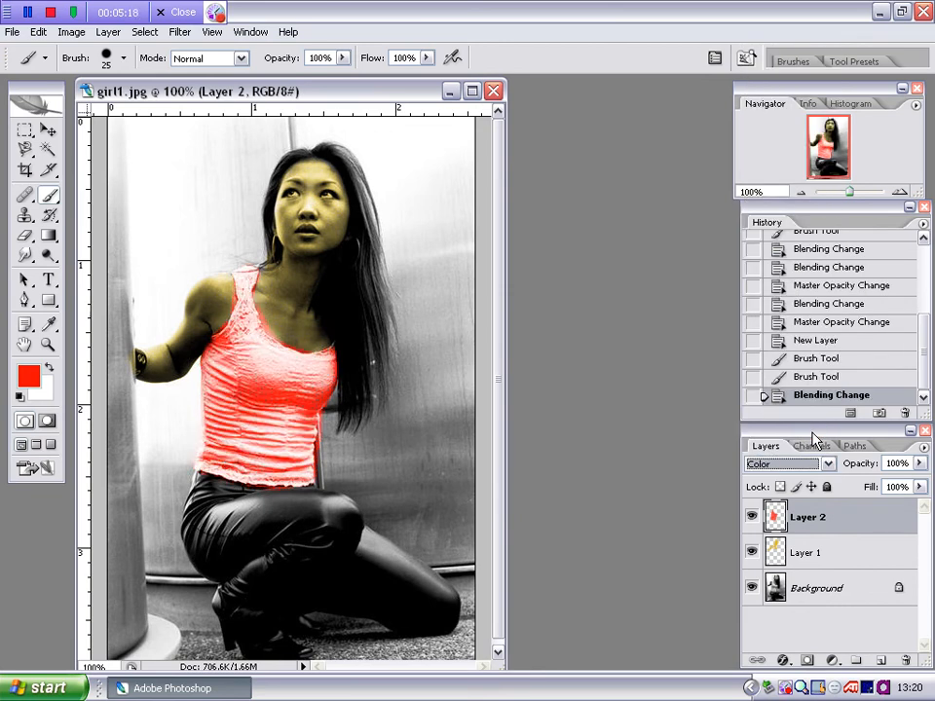
pyautogui.click(920, 465)
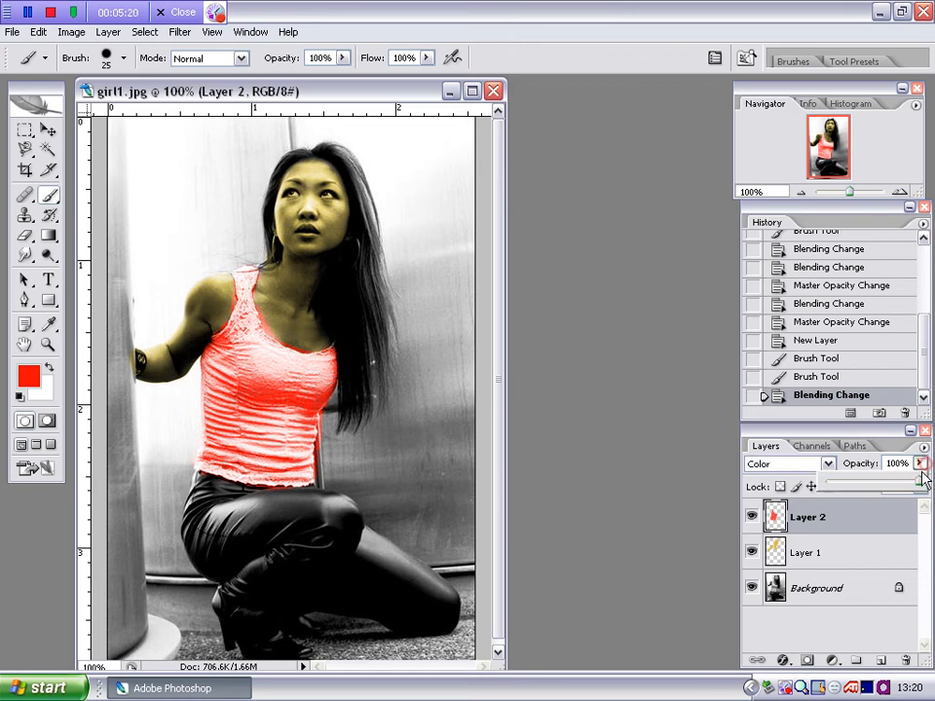
pyautogui.moveTo(919, 489); pyautogui.dragTo(888, 492)
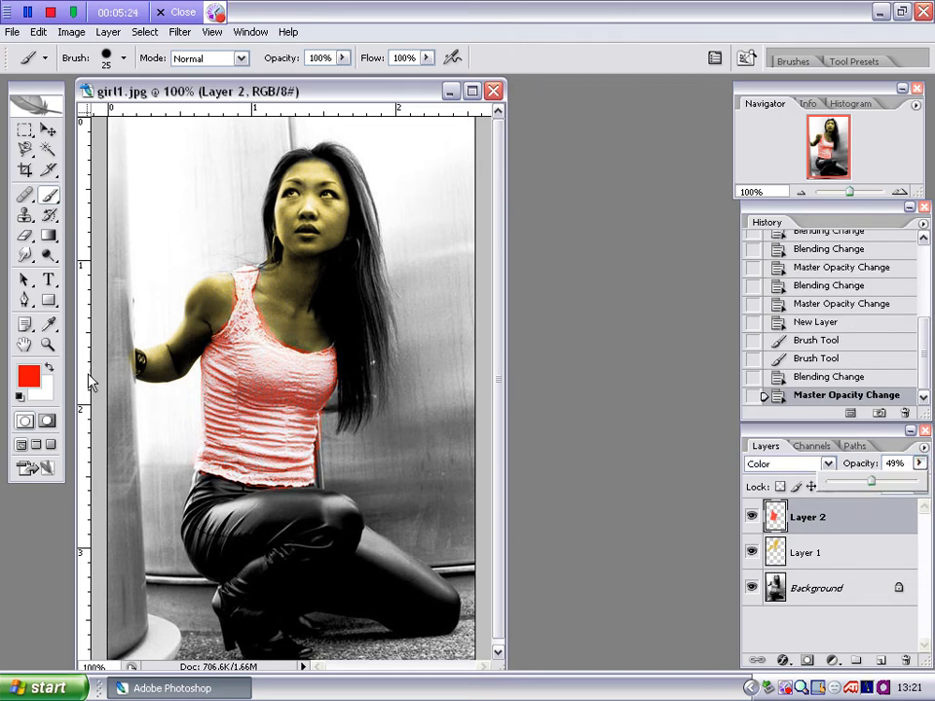
pyautogui.moveTo(251, 383); pyautogui.dragTo(302, 392)
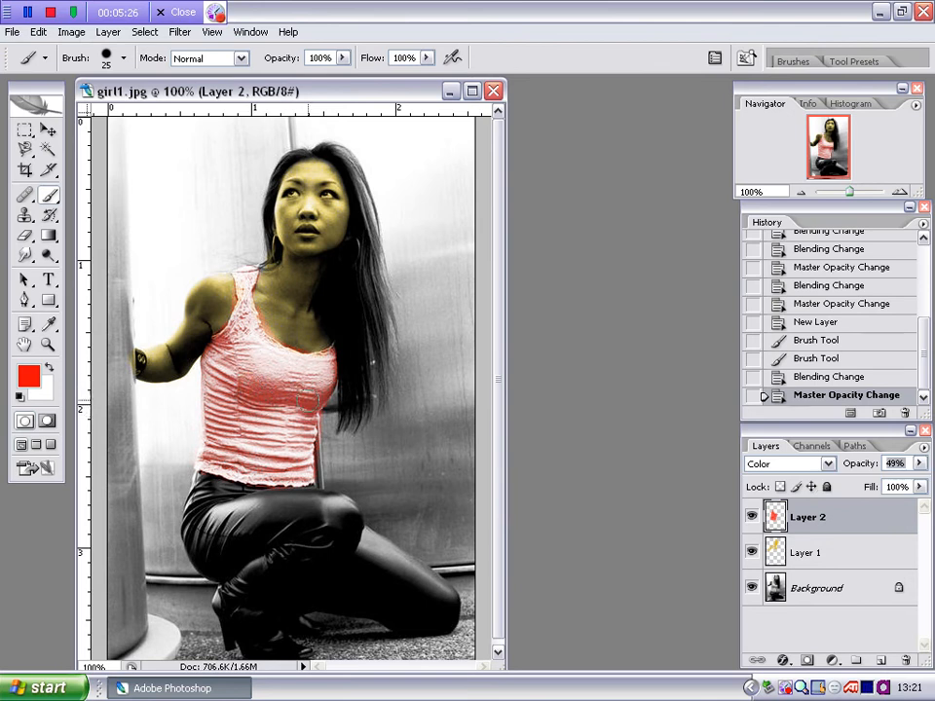
pyautogui.moveTo(186, 316); pyautogui.dragTo(181, 305)
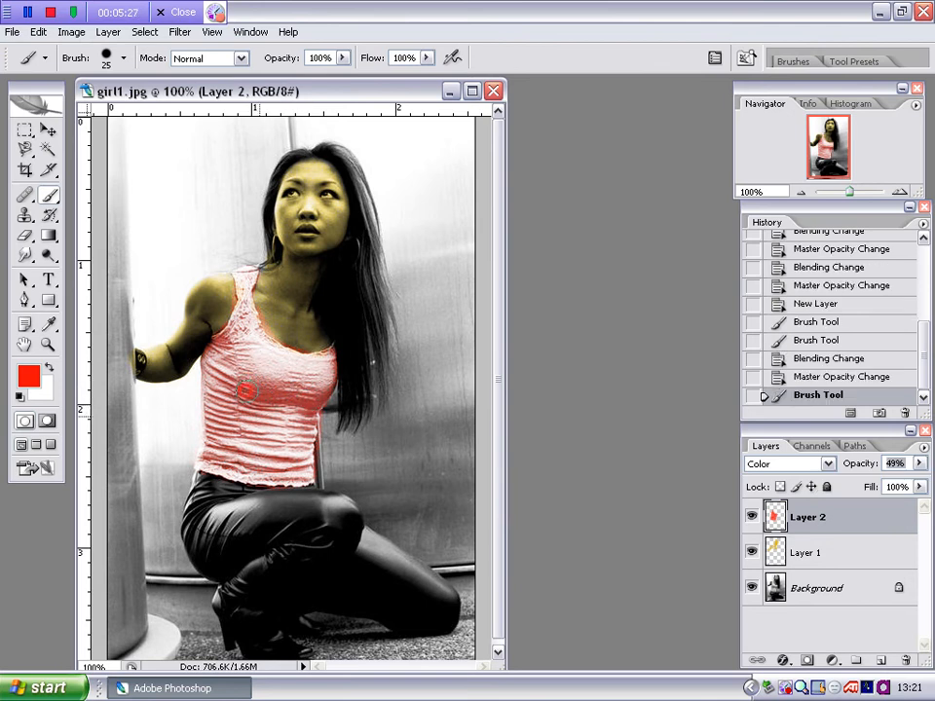
# - Hide Layer 2 and erase the yellow spill on the tank top's shoulder strap from Layer 1 at 6% flow
pyautogui.click(752, 517)
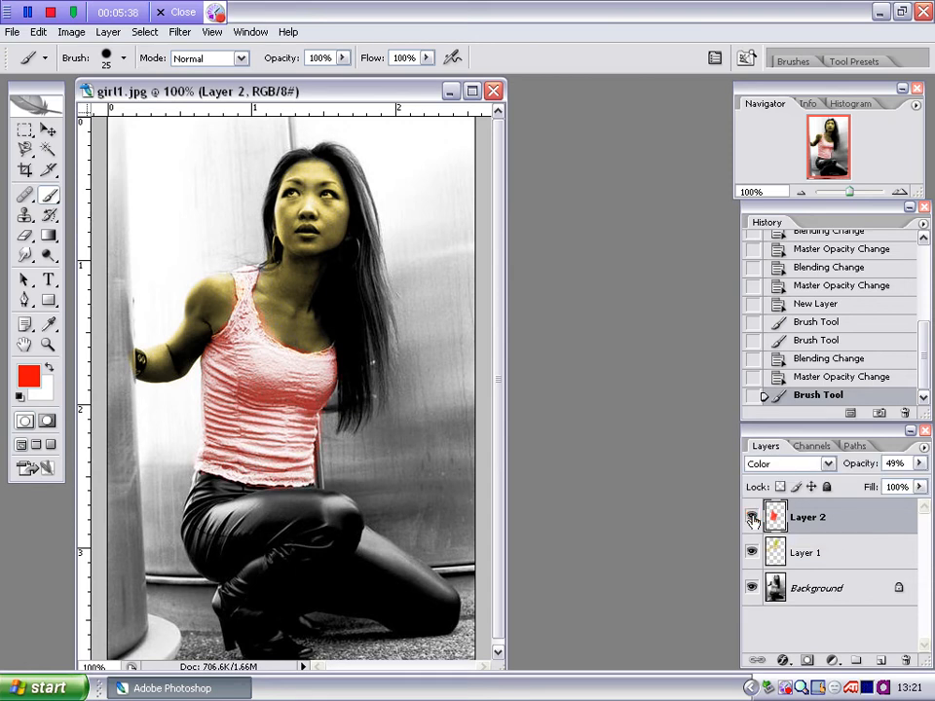
pyautogui.click(752, 517)
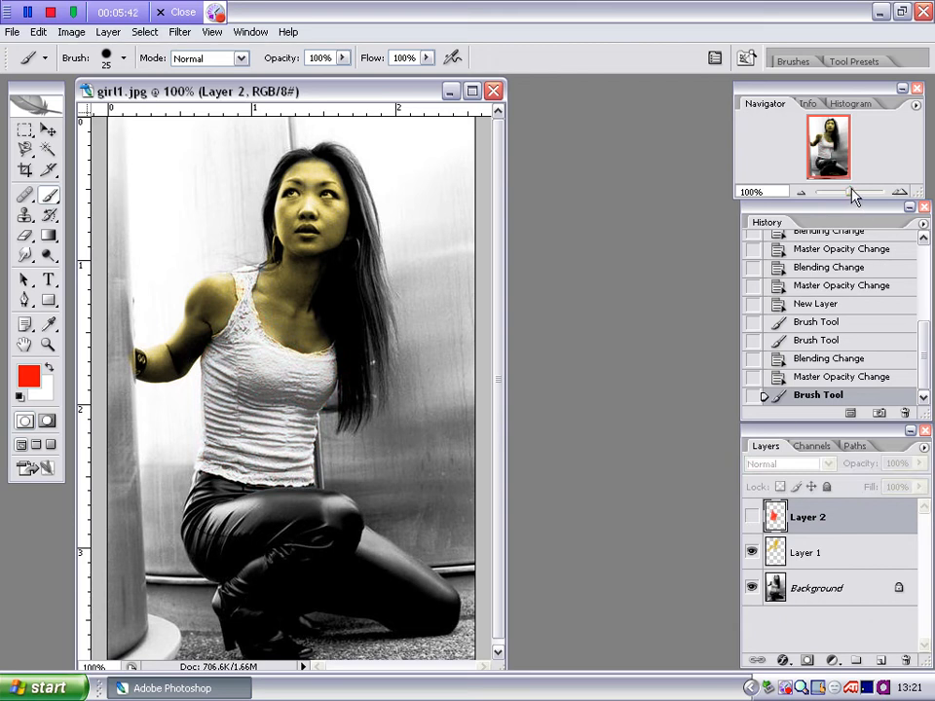
pyautogui.moveTo(851, 192); pyautogui.dragTo(861, 190)
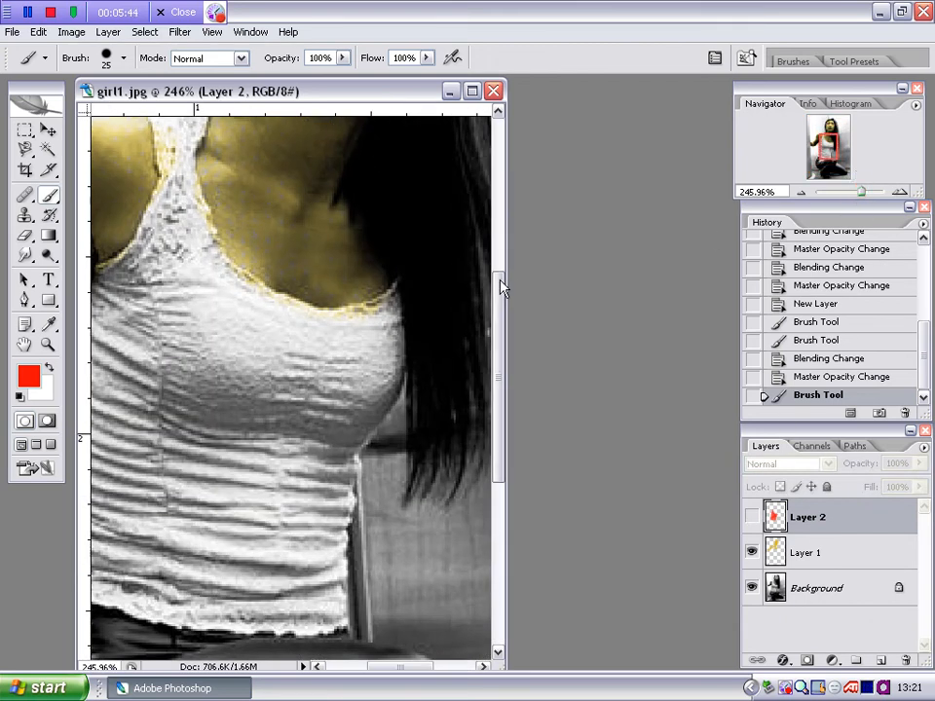
pyautogui.moveTo(503, 279); pyautogui.dragTo(740, 280)
pyautogui.moveTo(816, 166); pyautogui.dragTo(826, 138)
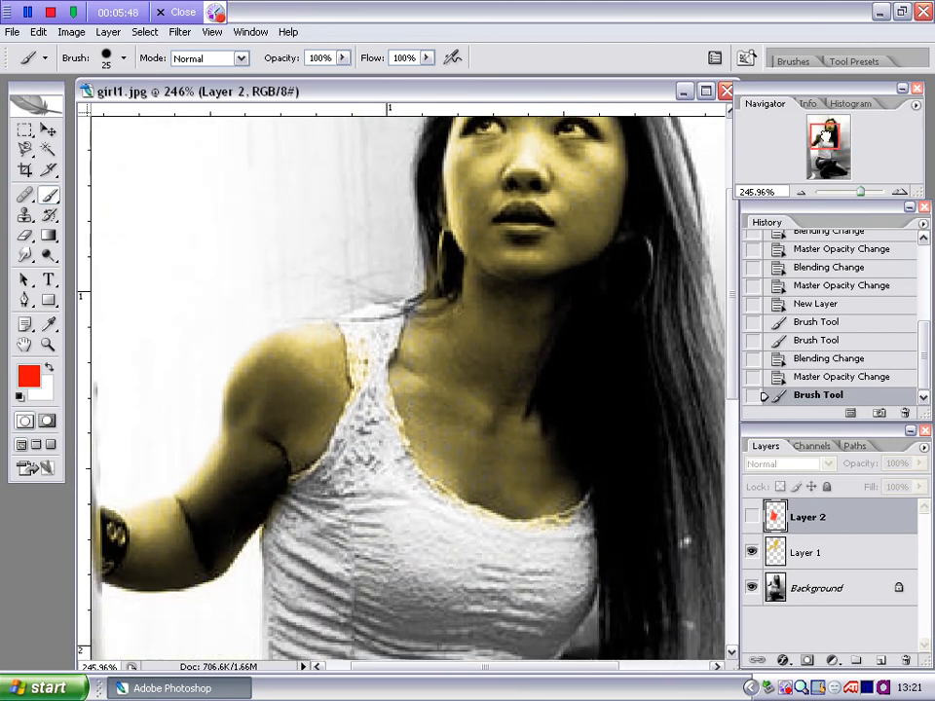
pyautogui.click(863, 191)
pyautogui.moveTo(867, 193); pyautogui.dragTo(871, 192)
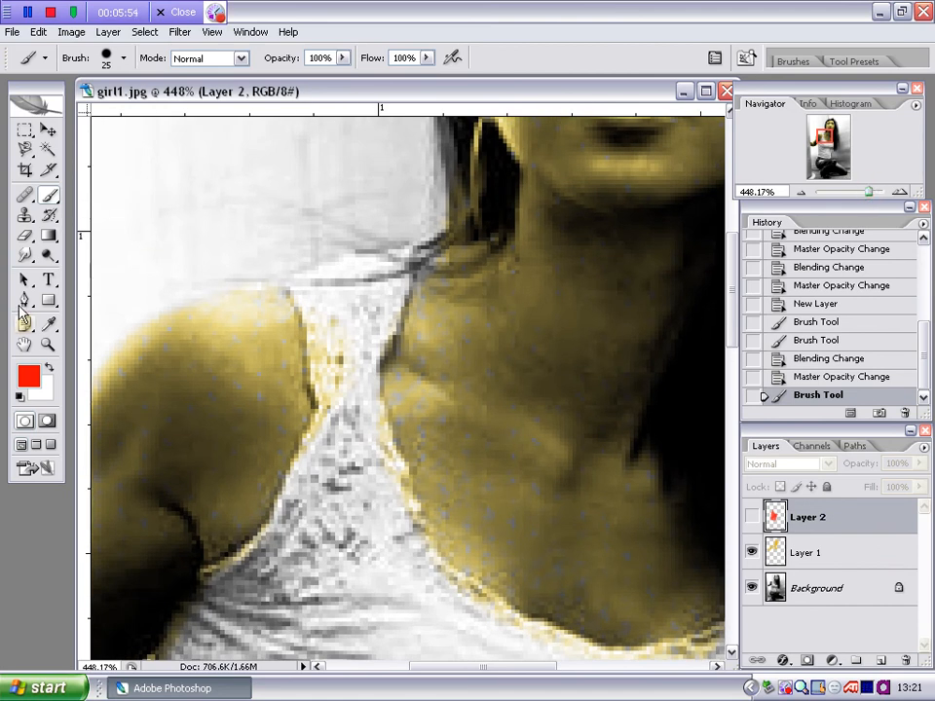
pyautogui.click(804, 554)
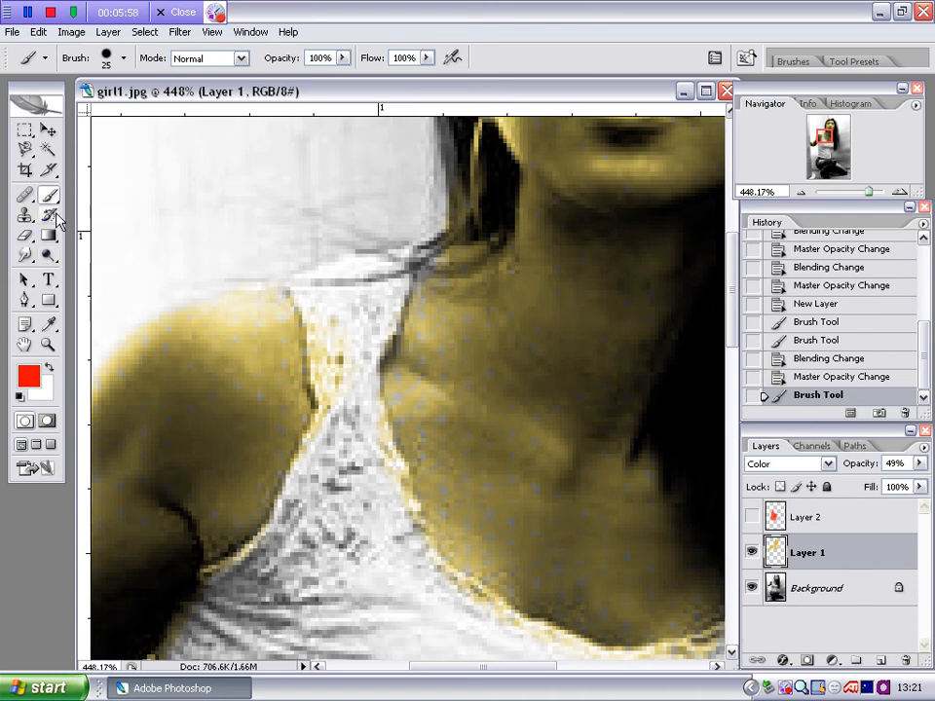
pyautogui.click(26, 234)
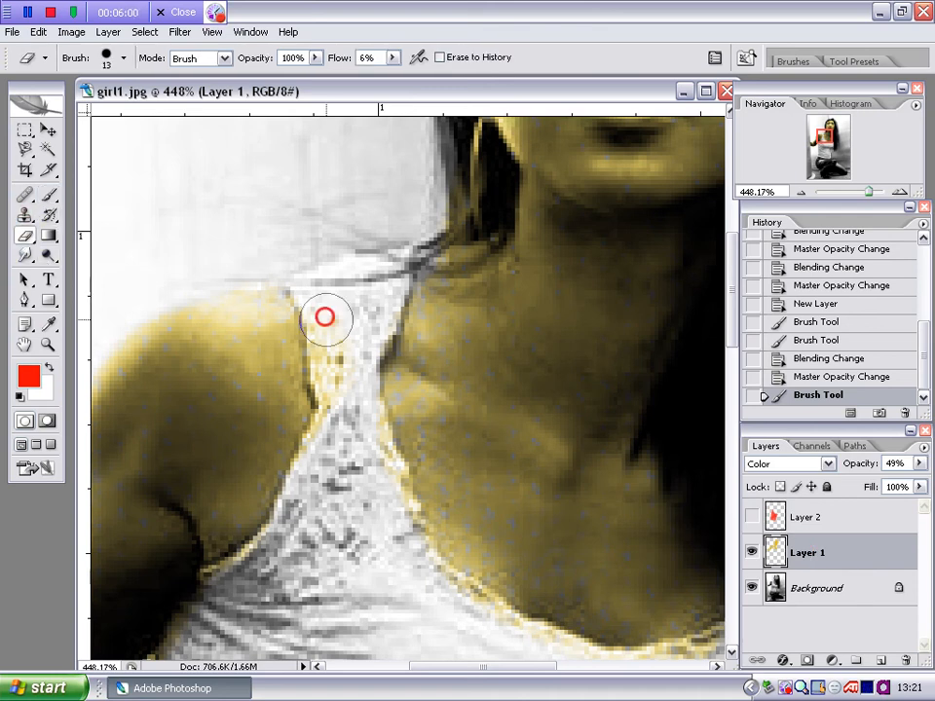
pyautogui.moveTo(325, 316)
pyautogui.mouseDown()
pyautogui.moveTo(339, 378)
pyautogui.moveTo(330, 336)
pyautogui.mouseUp()
pyautogui.click(348, 361)
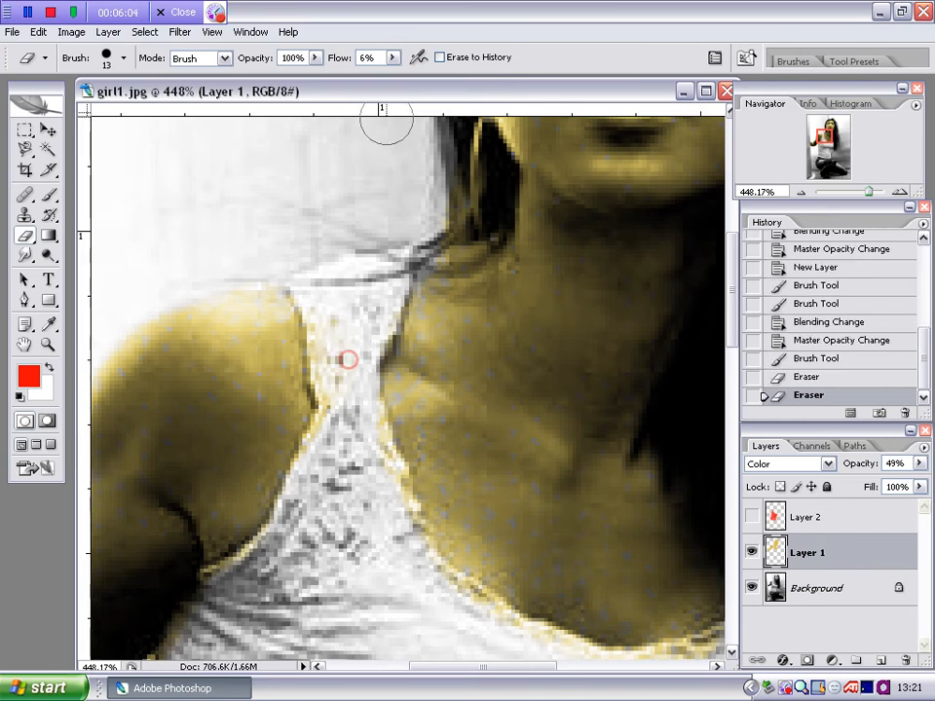
# - Set the eraser flow to 100% and erase the yellow spill along the tank top's strap, neckline and armhole on Layer 1
pyautogui.moveTo(392, 58); pyautogui.dragTo(542, 105)
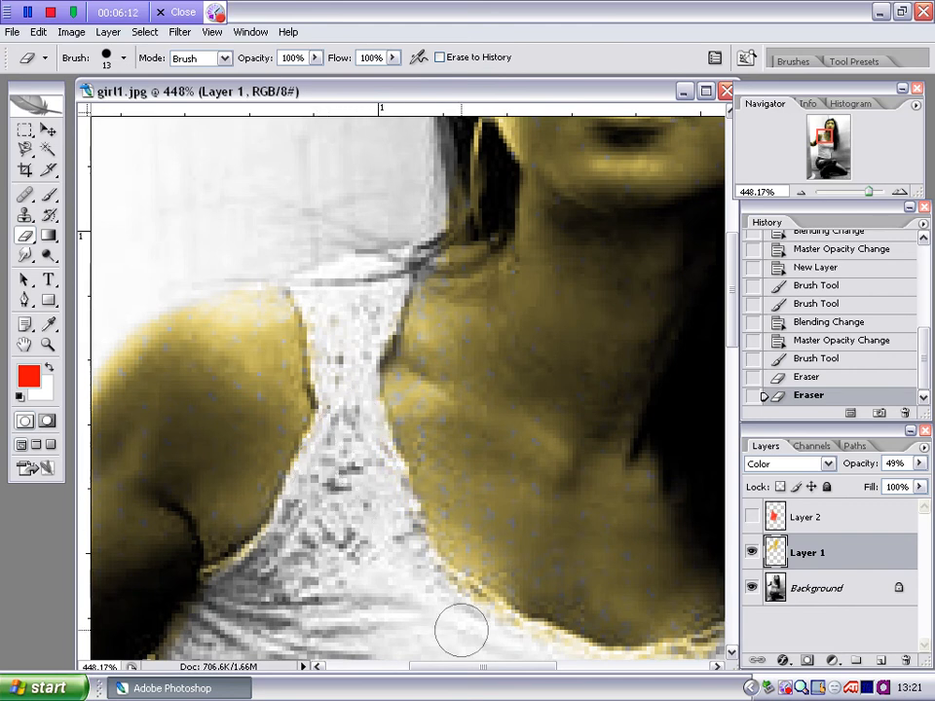
pyautogui.click(438, 586)
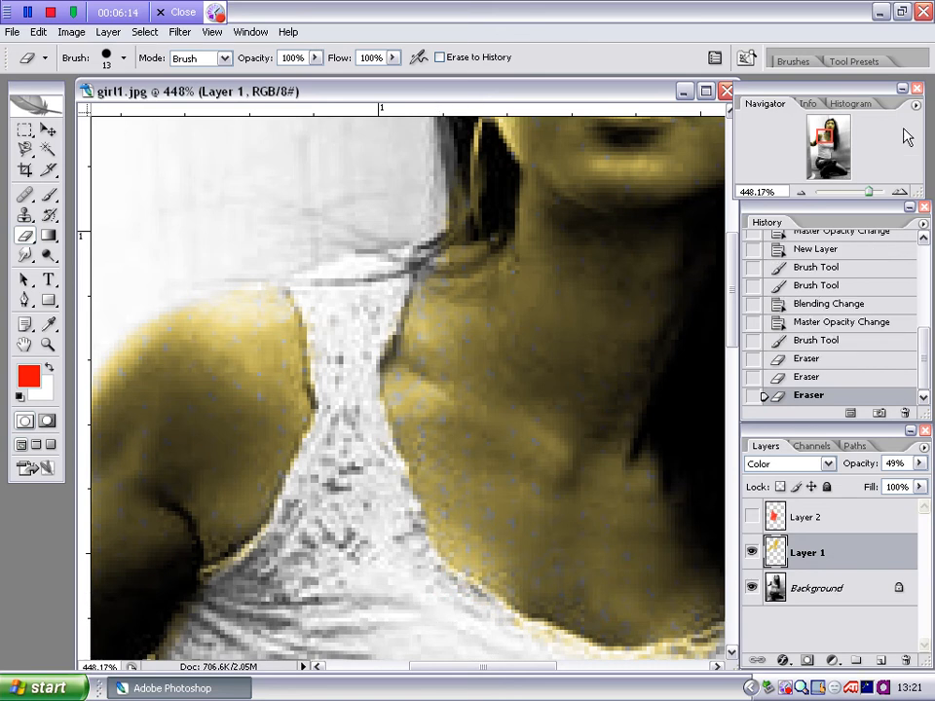
pyautogui.moveTo(823, 136); pyautogui.dragTo(828, 142)
pyautogui.click(298, 441)
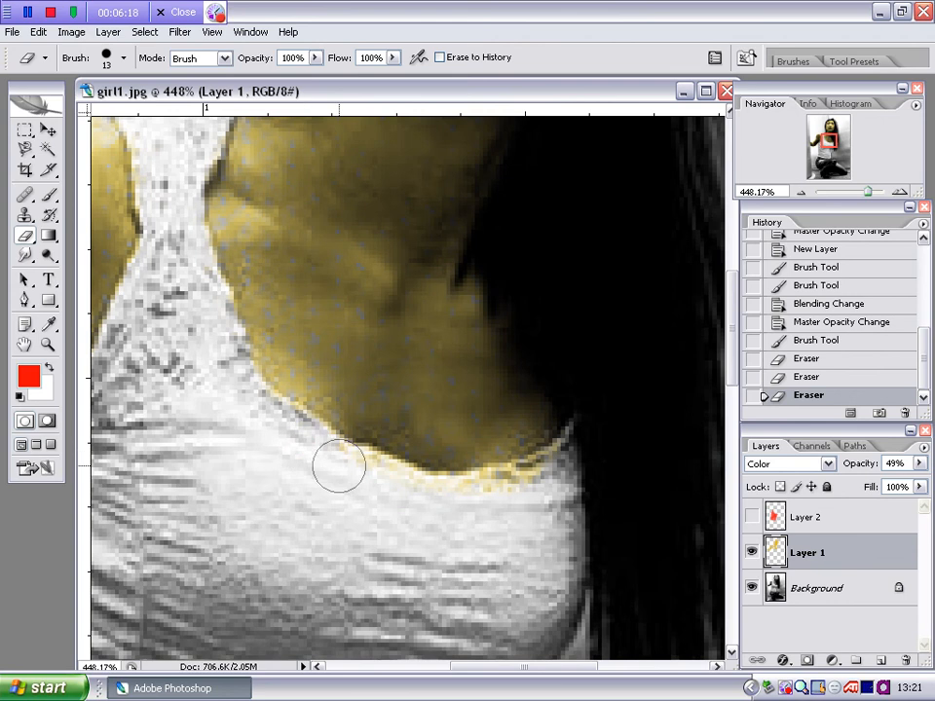
pyautogui.moveTo(393, 484)
pyautogui.mouseDown()
pyautogui.moveTo(481, 500)
pyautogui.moveTo(565, 475)
pyautogui.moveTo(444, 499)
pyautogui.mouseUp()
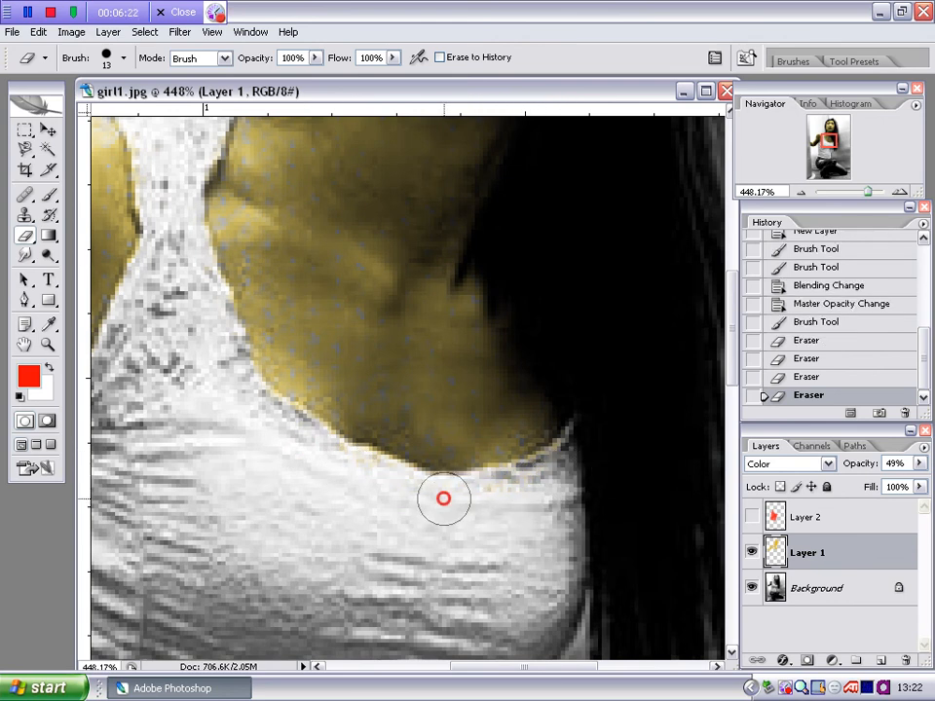
pyautogui.moveTo(826, 145); pyautogui.dragTo(821, 144)
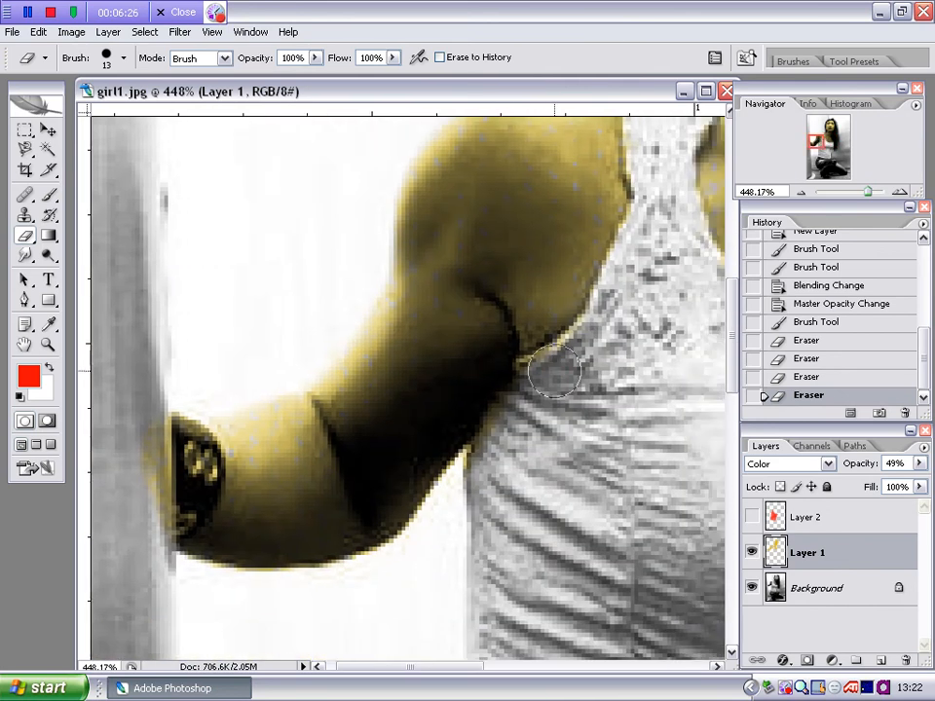
pyautogui.moveTo(547, 380); pyautogui.dragTo(488, 463)
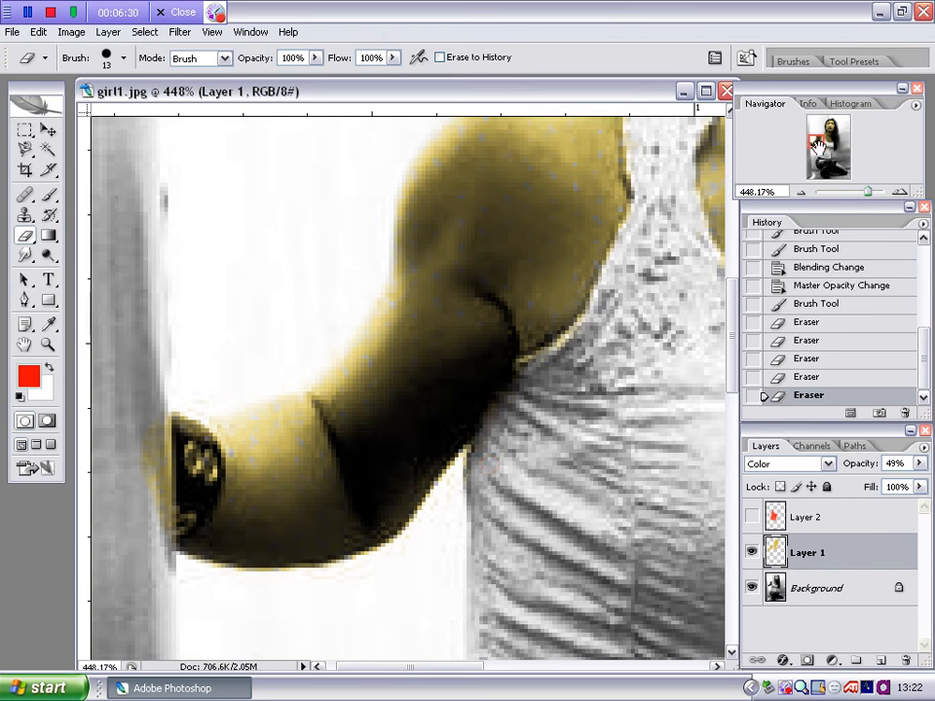
# - Show Layer 2, hide Layer 1, and erase the red spill around the tank top's neckline, strap and armhole on Layer 2
pyautogui.moveTo(816, 142); pyautogui.dragTo(816, 139)
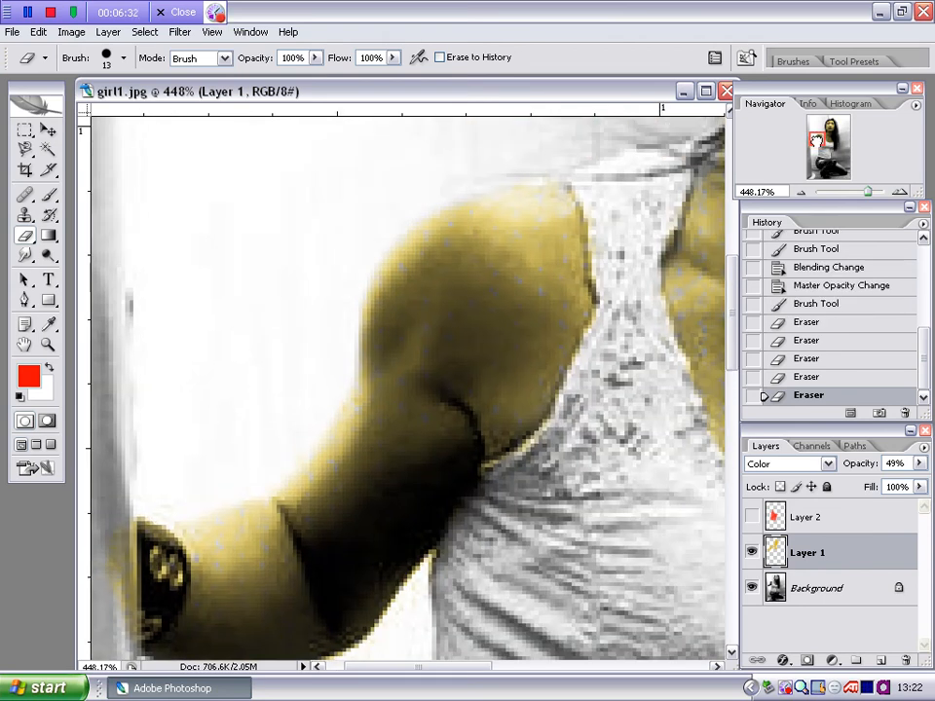
pyautogui.moveTo(867, 195); pyautogui.dragTo(855, 194)
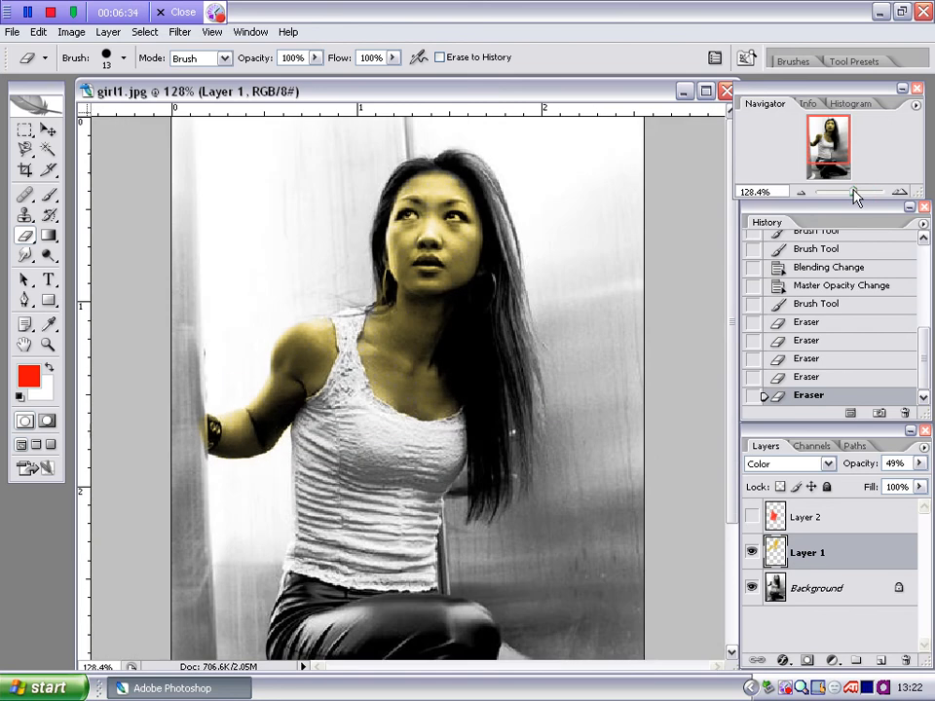
pyautogui.click(752, 518)
pyautogui.click(752, 553)
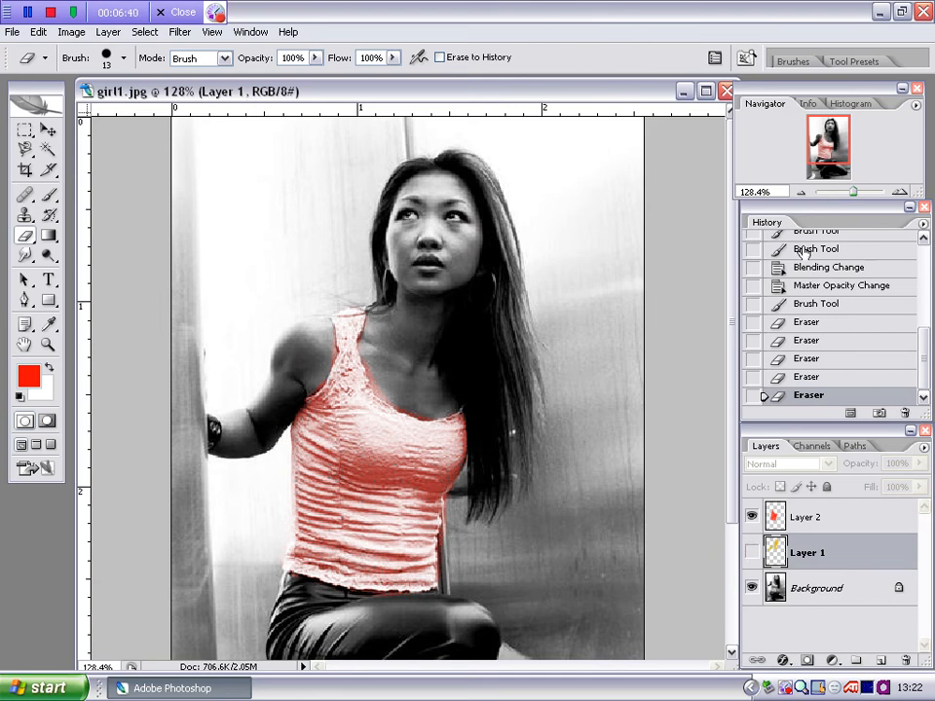
pyautogui.moveTo(853, 194); pyautogui.dragTo(866, 192)
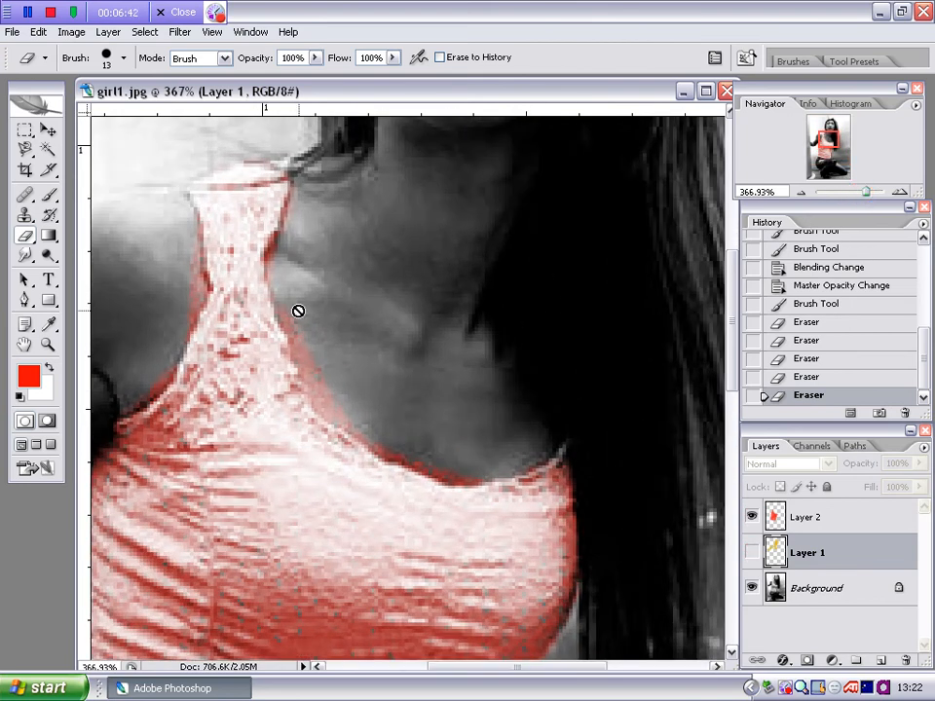
pyautogui.click(835, 516)
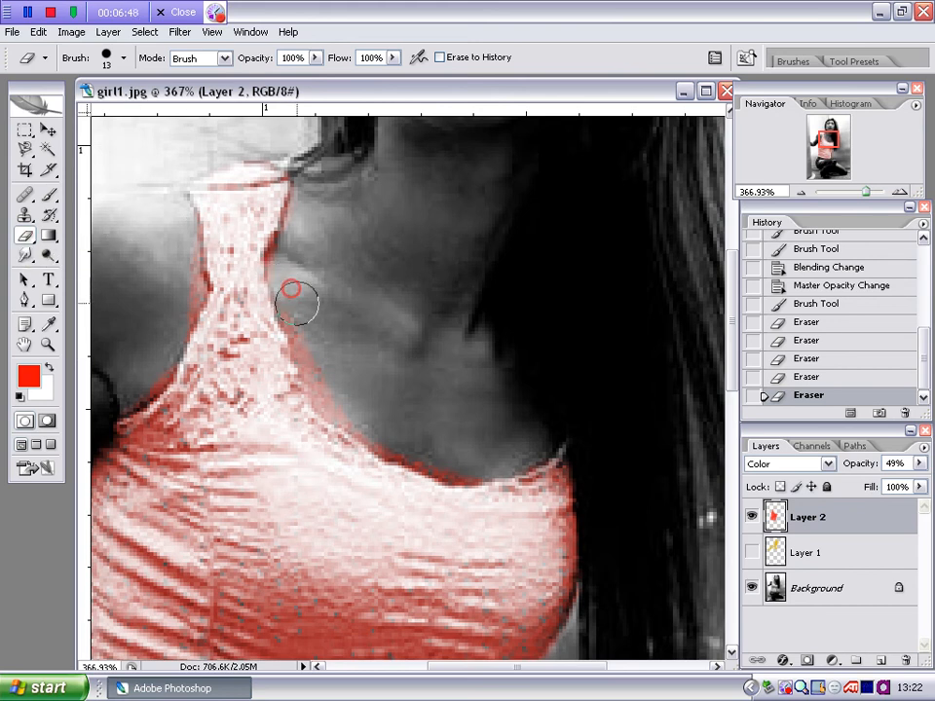
pyautogui.moveTo(298, 304); pyautogui.dragTo(335, 386)
pyautogui.moveTo(332, 391)
pyautogui.mouseDown()
pyautogui.moveTo(356, 414)
pyautogui.moveTo(435, 455)
pyautogui.moveTo(499, 465)
pyautogui.moveTo(416, 460)
pyautogui.moveTo(380, 447)
pyautogui.moveTo(356, 416)
pyautogui.moveTo(293, 283)
pyautogui.moveTo(289, 251)
pyautogui.moveTo(315, 197)
pyautogui.moveTo(307, 230)
pyautogui.mouseUp()
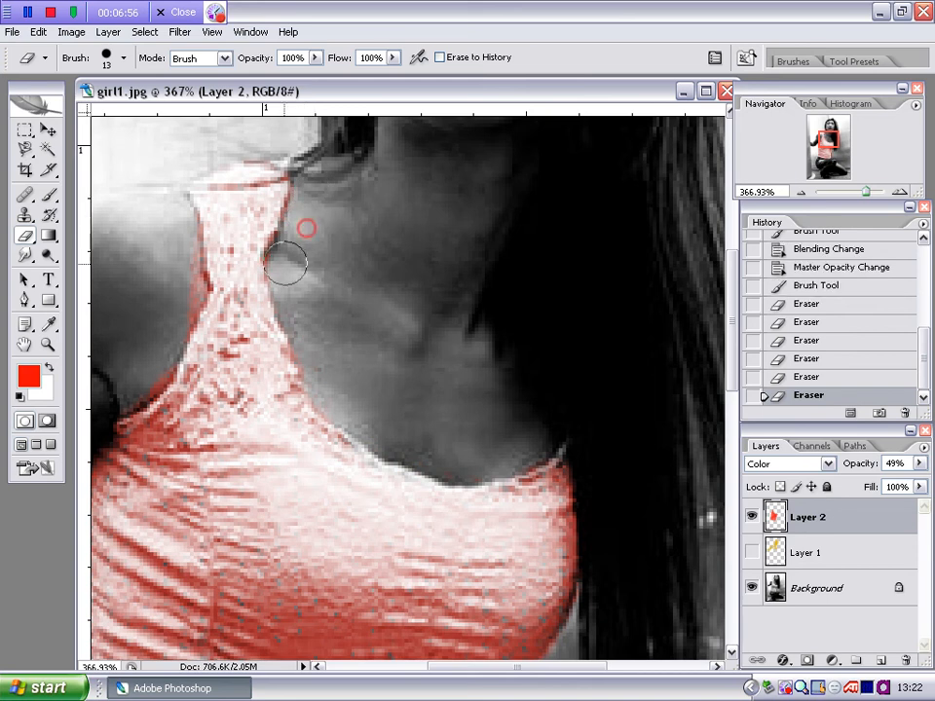
pyautogui.moveTo(177, 221)
pyautogui.mouseDown()
pyautogui.moveTo(185, 290)
pyautogui.moveTo(177, 311)
pyautogui.moveTo(181, 256)
pyautogui.moveTo(156, 361)
pyautogui.moveTo(122, 393)
pyautogui.moveTo(190, 290)
pyautogui.mouseUp()
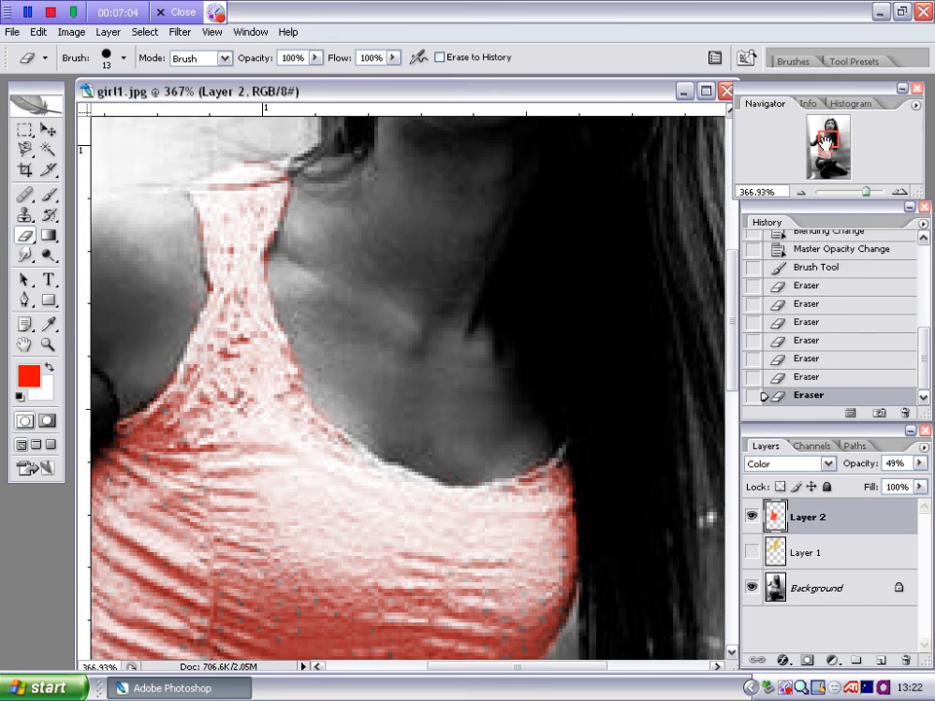
# - Erase the red spill along the tank top's hem and side on Layer 2, and show Layer 1 again
pyautogui.moveTo(825, 142); pyautogui.dragTo(828, 165)
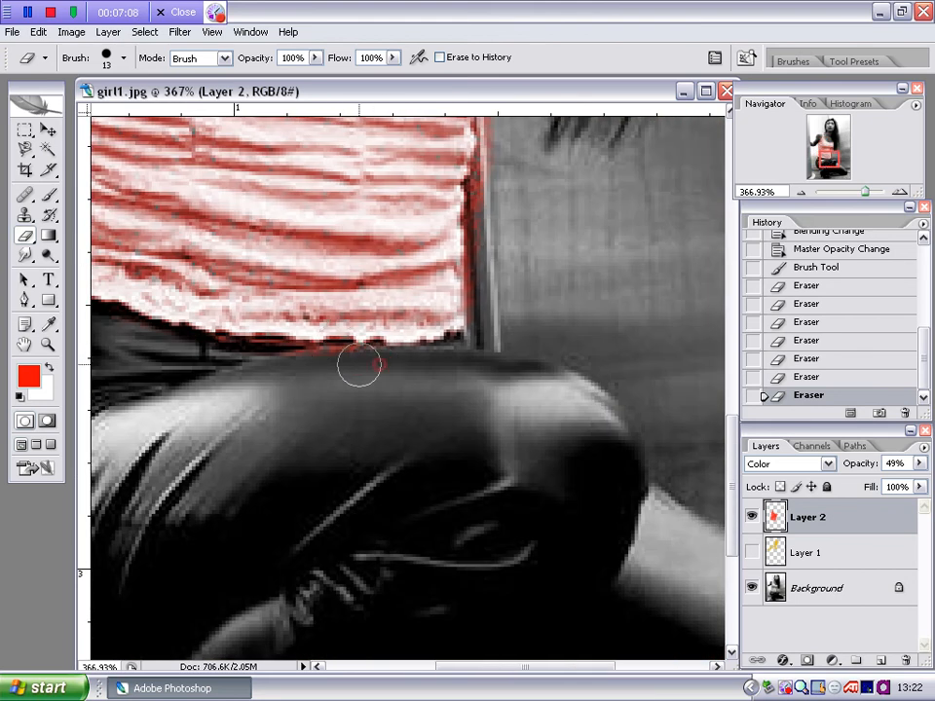
pyautogui.moveTo(359, 365); pyautogui.dragTo(223, 361)
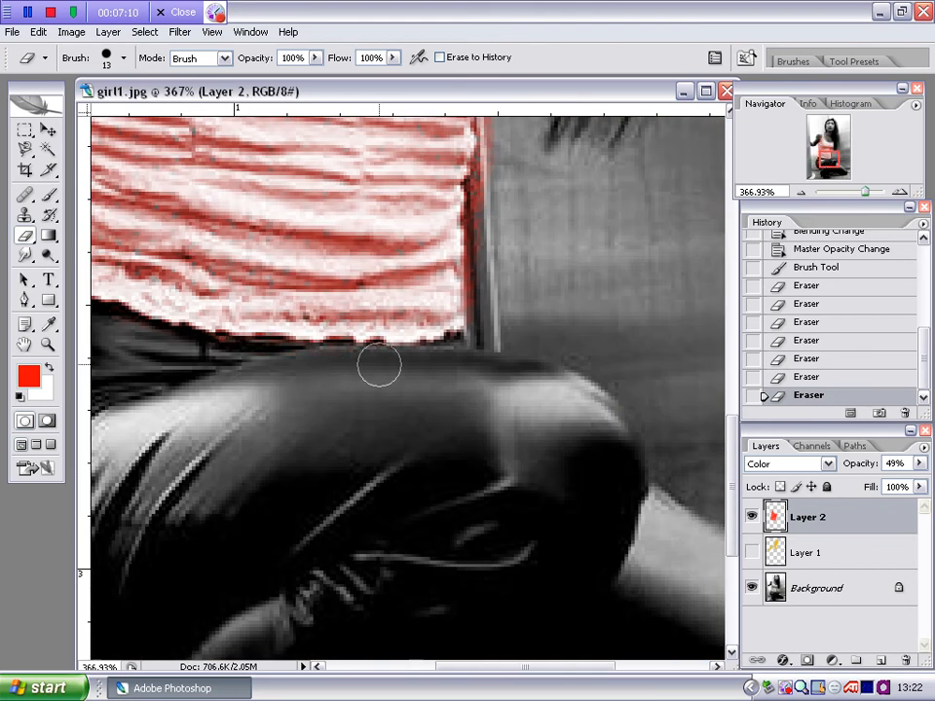
pyautogui.click(431, 367)
pyautogui.moveTo(492, 319)
pyautogui.mouseDown()
pyautogui.moveTo(498, 182)
pyautogui.moveTo(493, 232)
pyautogui.moveTo(489, 199)
pyautogui.moveTo(487, 343)
pyautogui.mouseUp()
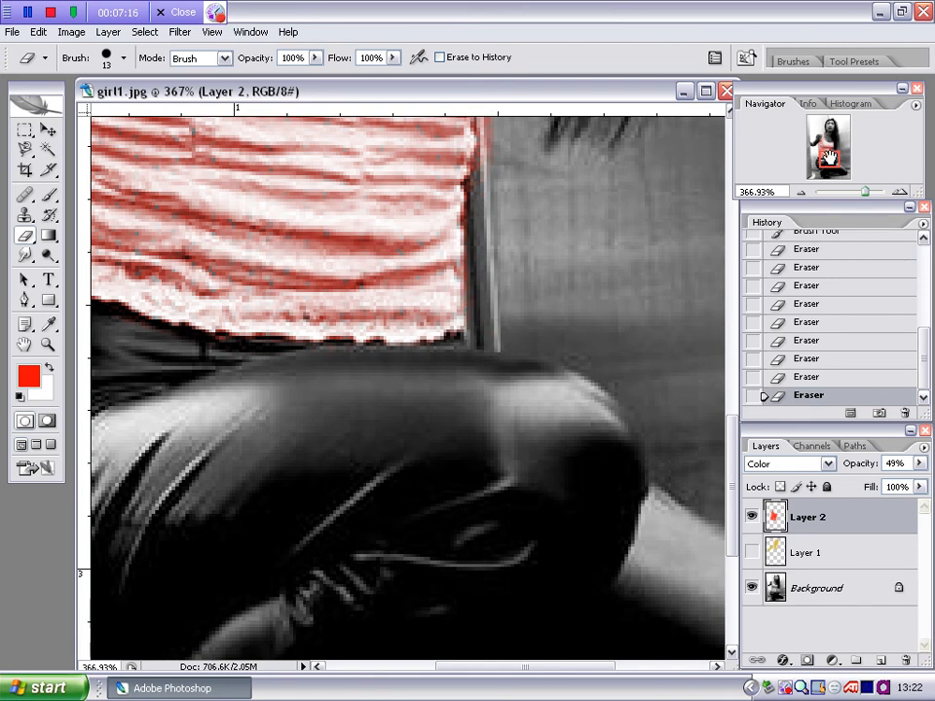
pyautogui.moveTo(830, 158); pyautogui.dragTo(829, 146)
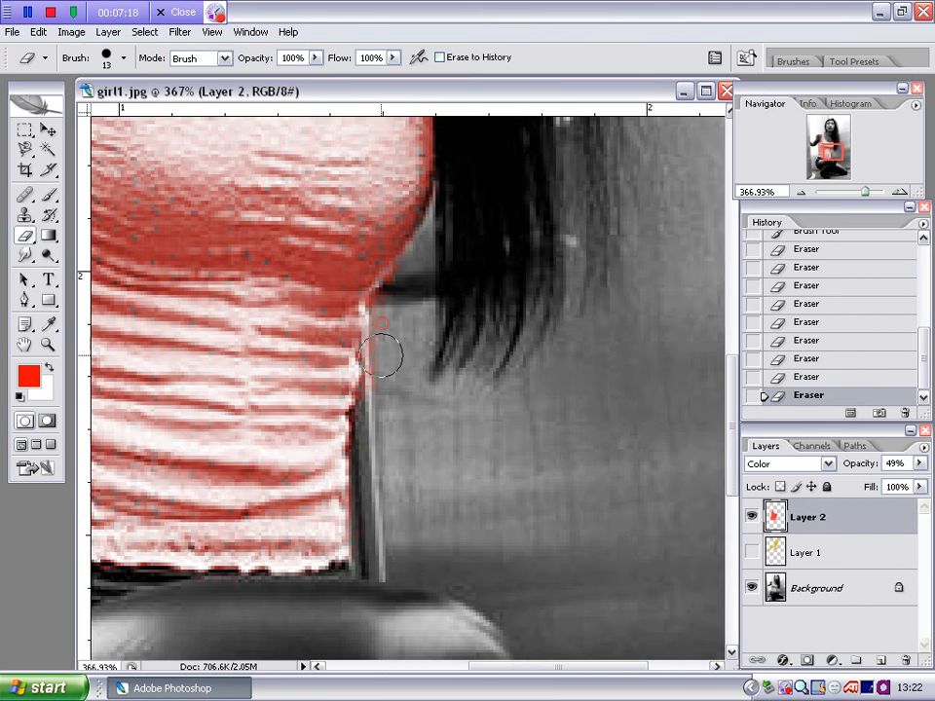
pyautogui.moveTo(380, 356)
pyautogui.mouseDown()
pyautogui.moveTo(376, 409)
pyautogui.moveTo(388, 328)
pyautogui.moveTo(411, 278)
pyautogui.moveTo(396, 295)
pyautogui.moveTo(416, 310)
pyautogui.mouseUp()
pyautogui.moveTo(864, 195); pyautogui.dragTo(849, 194)
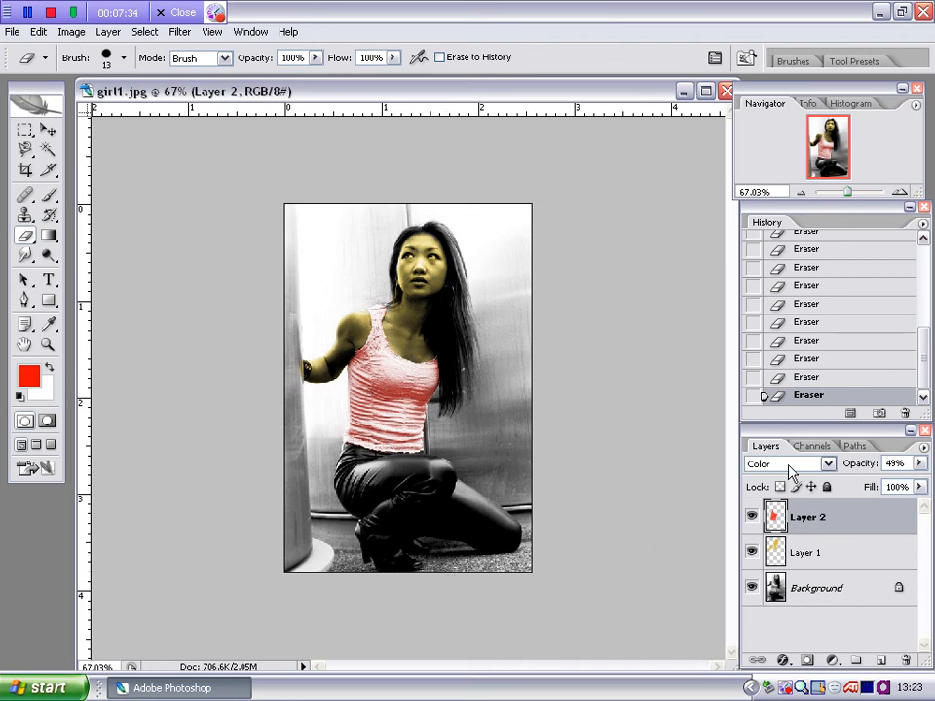
# - Set the foreground color to a deep blue with a hue of 237° and add a new layer above Layer 2
pyautogui.moveTo(848, 193)
pyautogui.mouseDown()
pyautogui.moveTo(857, 192)
pyautogui.moveTo(839, 170)
pyautogui.mouseUp()
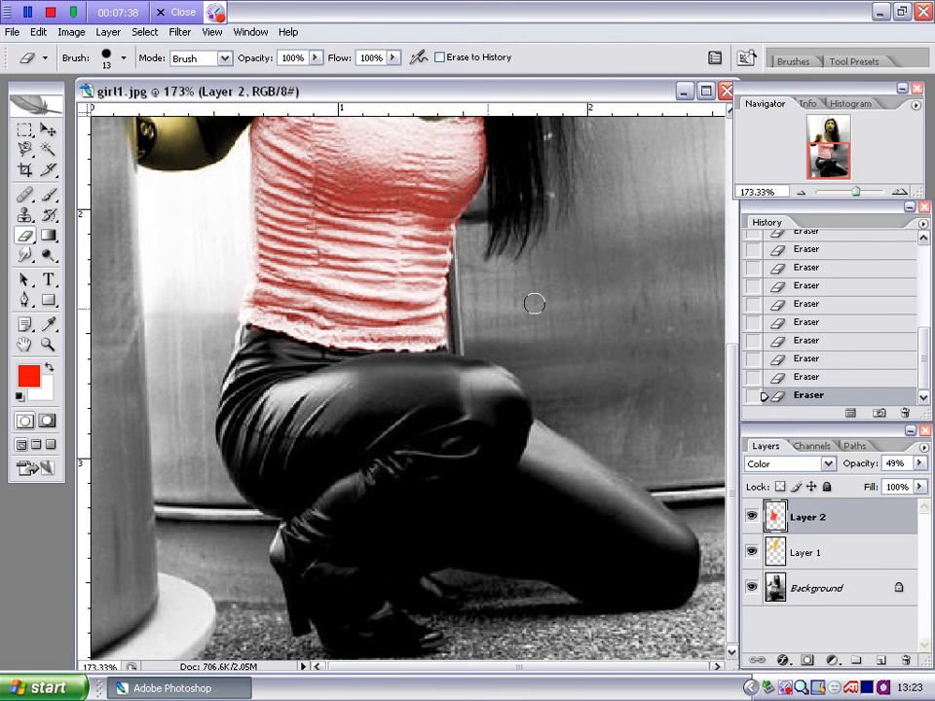
pyautogui.click(28, 375)
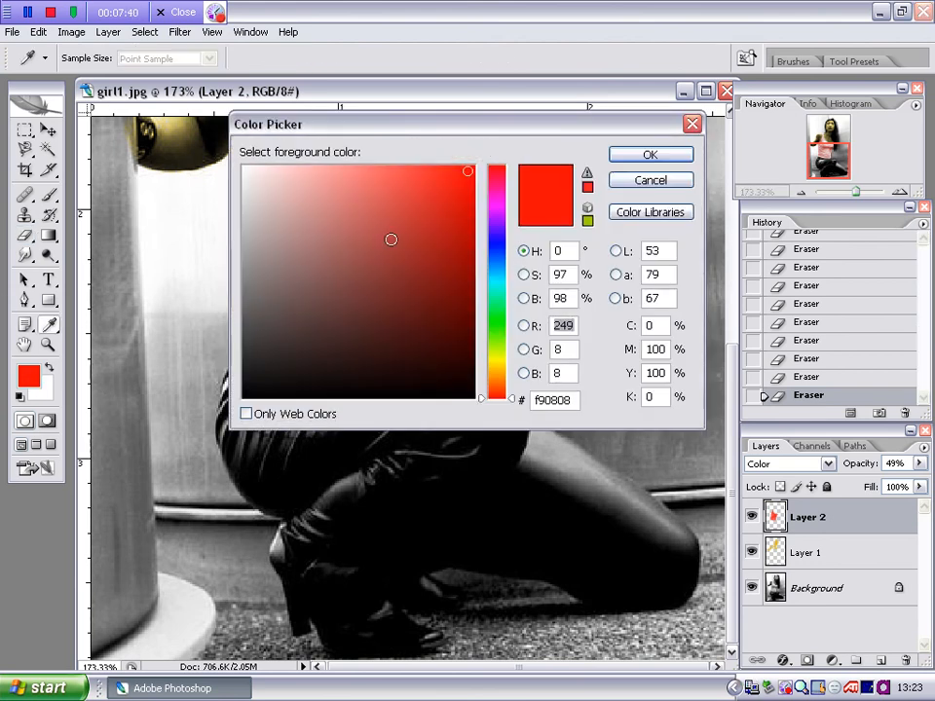
pyautogui.click(501, 245)
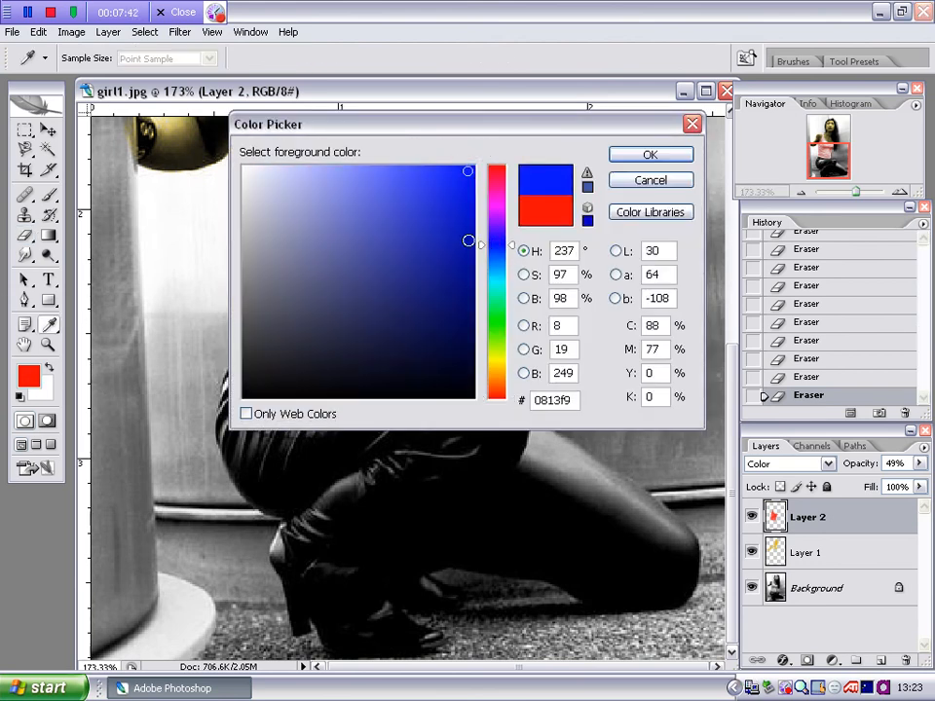
pyautogui.click(466, 217)
pyautogui.click(672, 154)
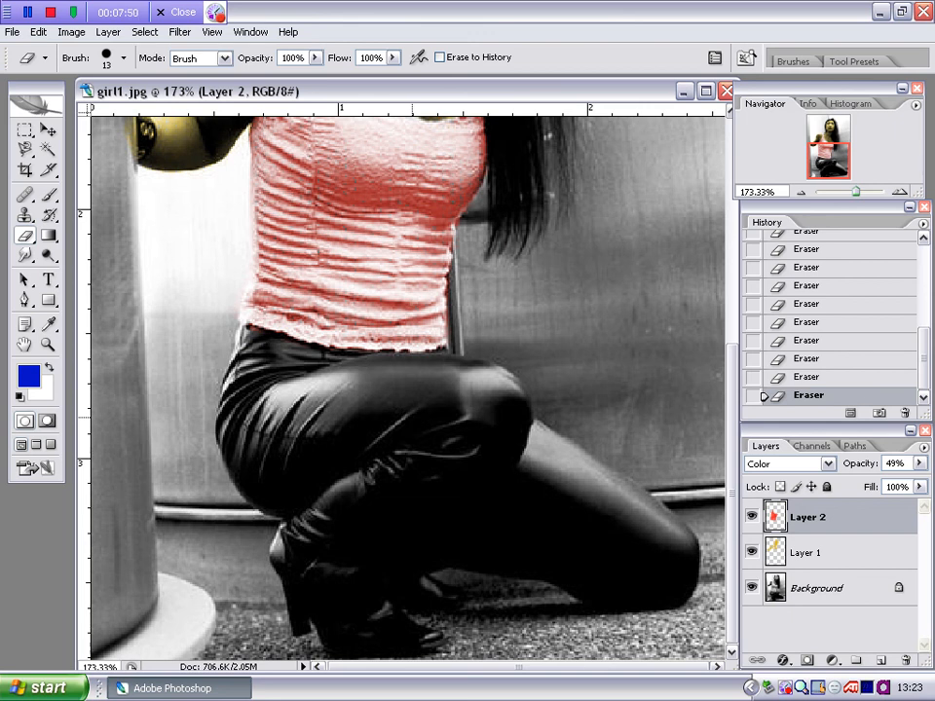
pyautogui.click(879, 661)
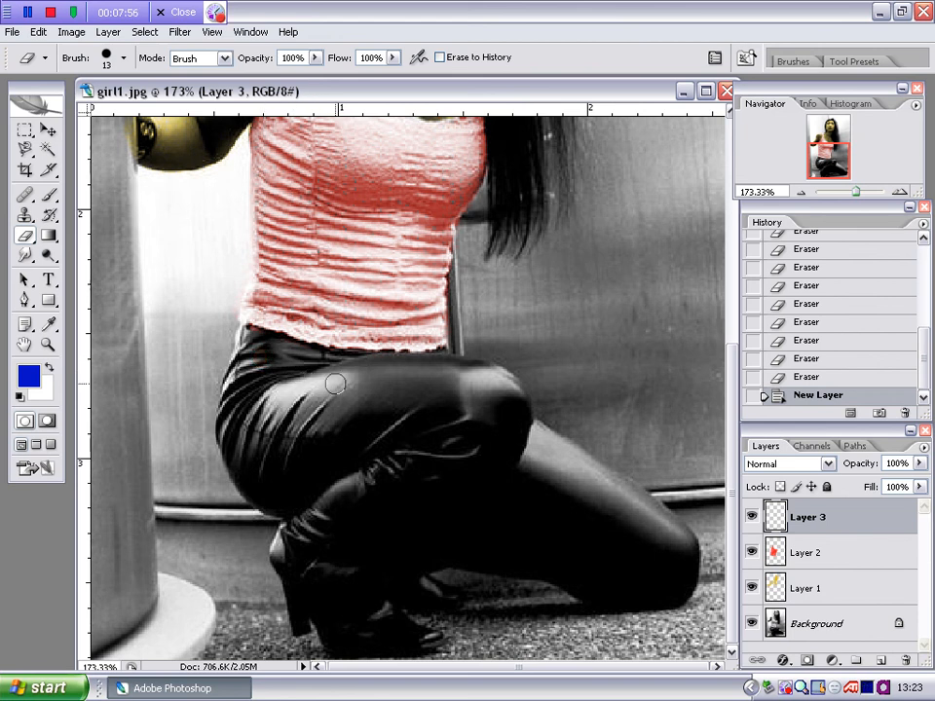
pyautogui.moveTo(335, 384); pyautogui.dragTo(344, 384)
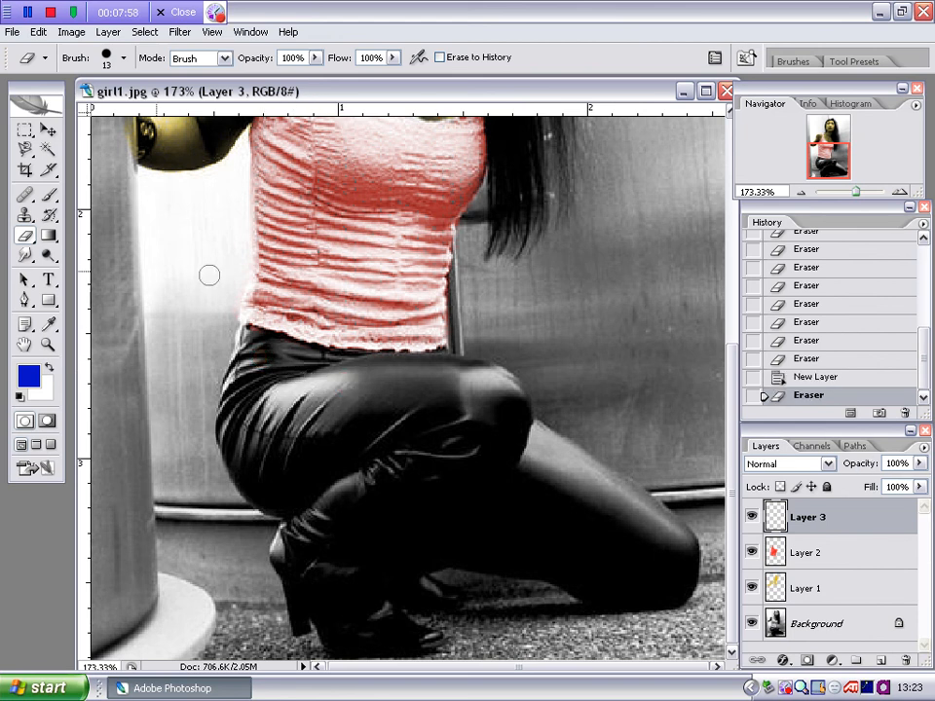
# - Paint the woman's trousers and boots blue on Layer 3 with a 25 px brush, filling in gaps along the edges
pyautogui.click(48, 194)
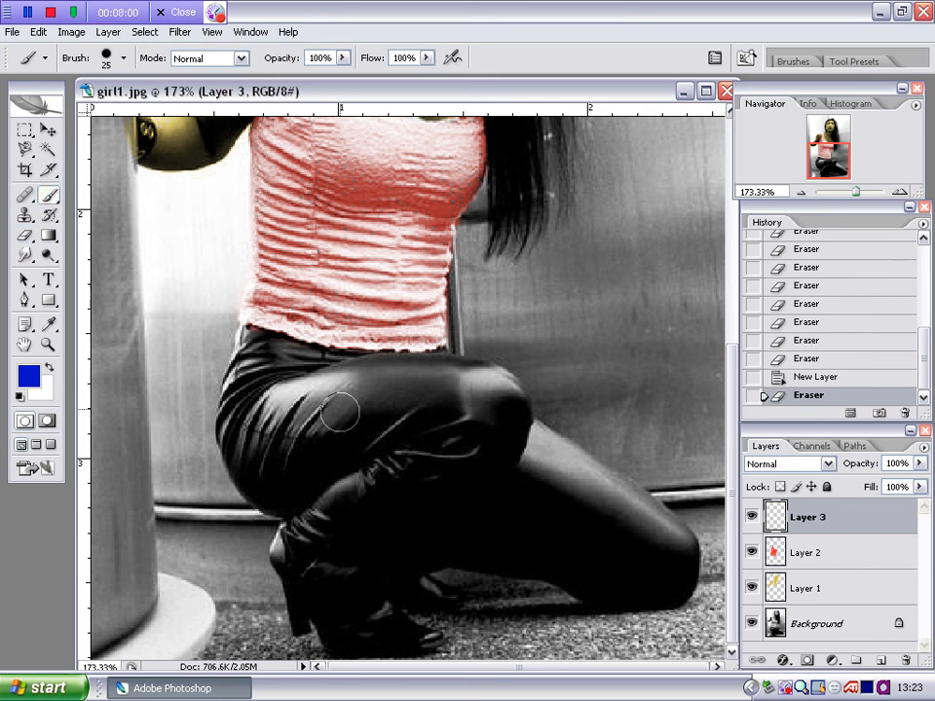
pyautogui.moveTo(336, 400)
pyautogui.mouseDown()
pyautogui.moveTo(258, 394)
pyautogui.moveTo(334, 390)
pyautogui.moveTo(265, 368)
pyautogui.moveTo(242, 346)
pyautogui.moveTo(230, 368)
pyautogui.moveTo(230, 409)
pyautogui.moveTo(273, 457)
pyautogui.moveTo(292, 429)
pyautogui.moveTo(370, 399)
pyautogui.moveTo(390, 380)
pyautogui.moveTo(302, 417)
pyautogui.moveTo(484, 389)
pyautogui.moveTo(509, 407)
pyautogui.moveTo(493, 382)
pyautogui.moveTo(319, 378)
pyautogui.moveTo(276, 407)
pyautogui.mouseUp()
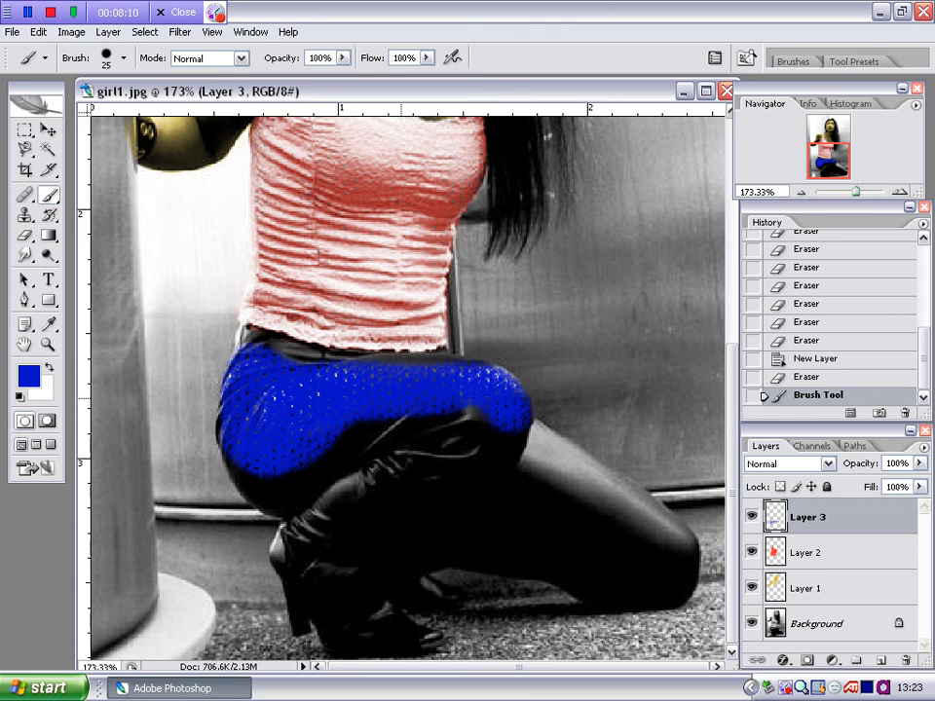
pyautogui.moveTo(524, 436)
pyautogui.mouseDown()
pyautogui.moveTo(675, 543)
pyautogui.moveTo(638, 507)
pyautogui.moveTo(519, 439)
pyautogui.moveTo(501, 456)
pyautogui.moveTo(413, 454)
pyautogui.moveTo(334, 498)
pyautogui.moveTo(290, 539)
pyautogui.moveTo(291, 556)
pyautogui.moveTo(360, 585)
pyautogui.moveTo(389, 622)
pyautogui.moveTo(425, 627)
pyautogui.moveTo(405, 599)
pyautogui.moveTo(437, 592)
pyautogui.moveTo(408, 558)
pyautogui.moveTo(366, 448)
pyautogui.moveTo(495, 407)
pyautogui.moveTo(480, 380)
pyautogui.mouseUp()
pyautogui.click(250, 352)
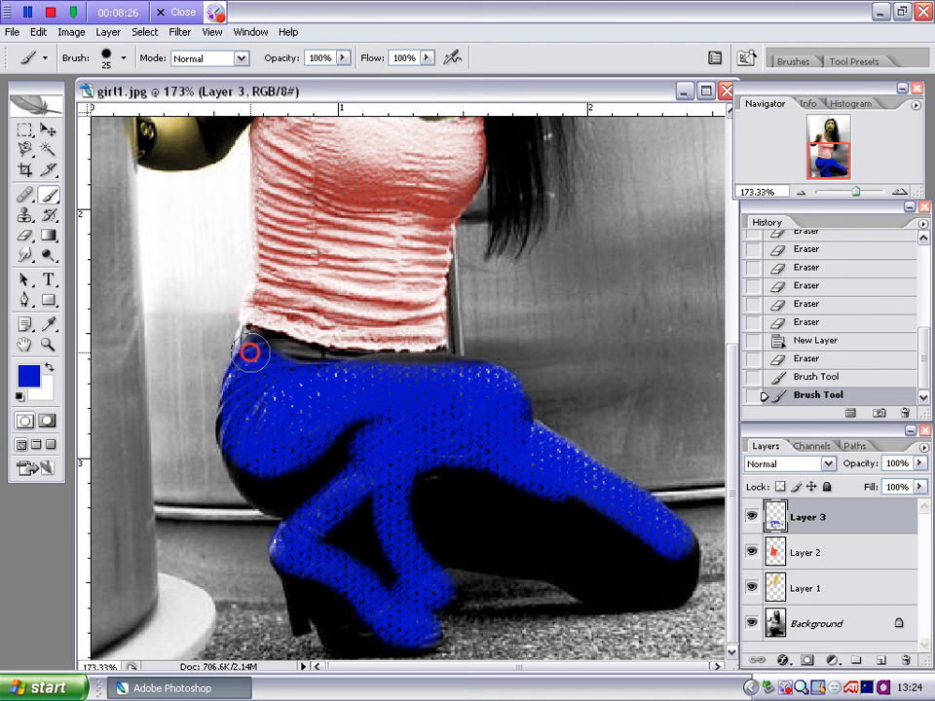
pyautogui.click(251, 354)
pyautogui.moveTo(534, 441); pyautogui.dragTo(620, 498)
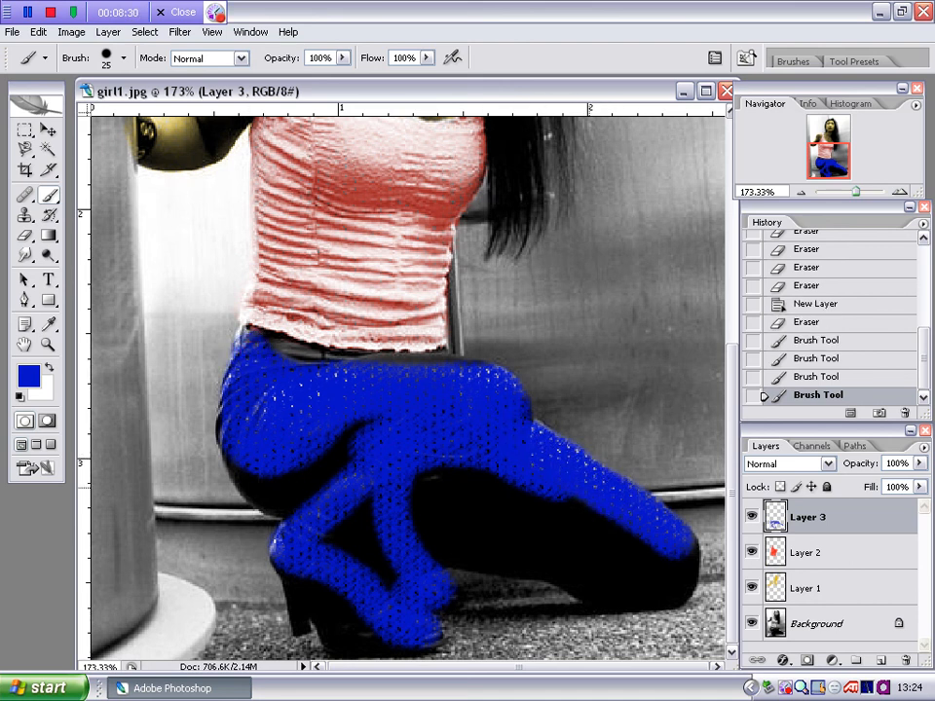
pyautogui.click(490, 395)
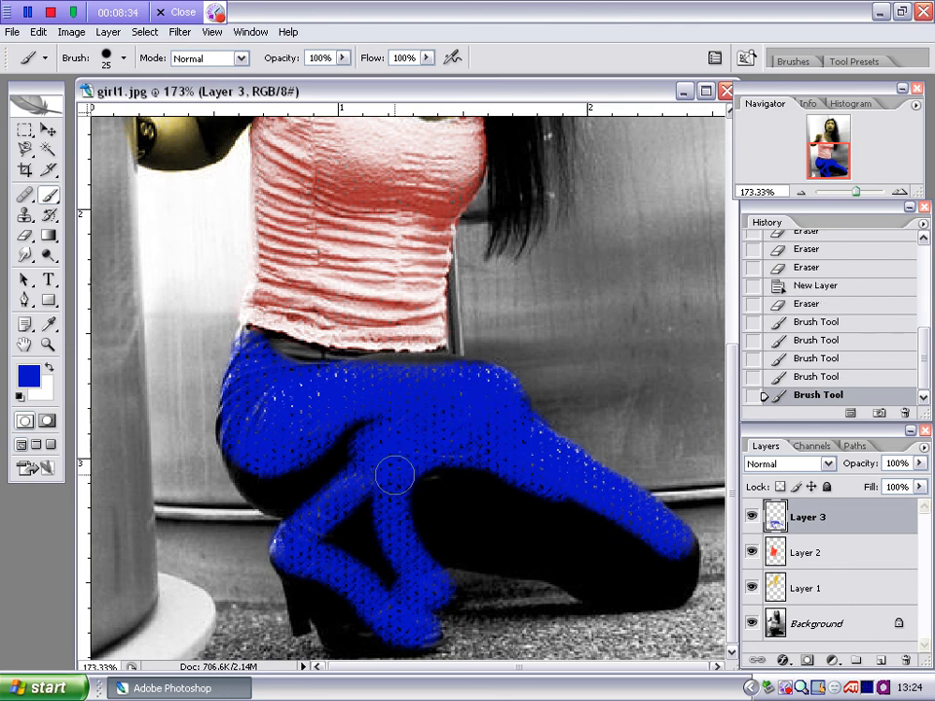
pyautogui.click(389, 333)
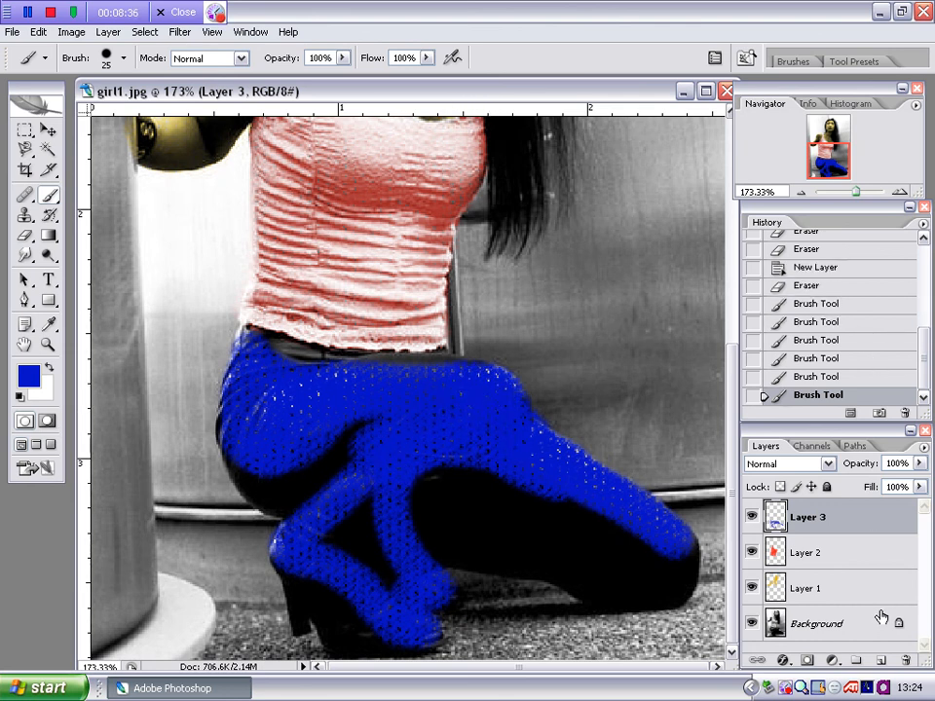
# - Set Layer 3 to the Color blending mode at 25% opacity
pyautogui.click(828, 464)
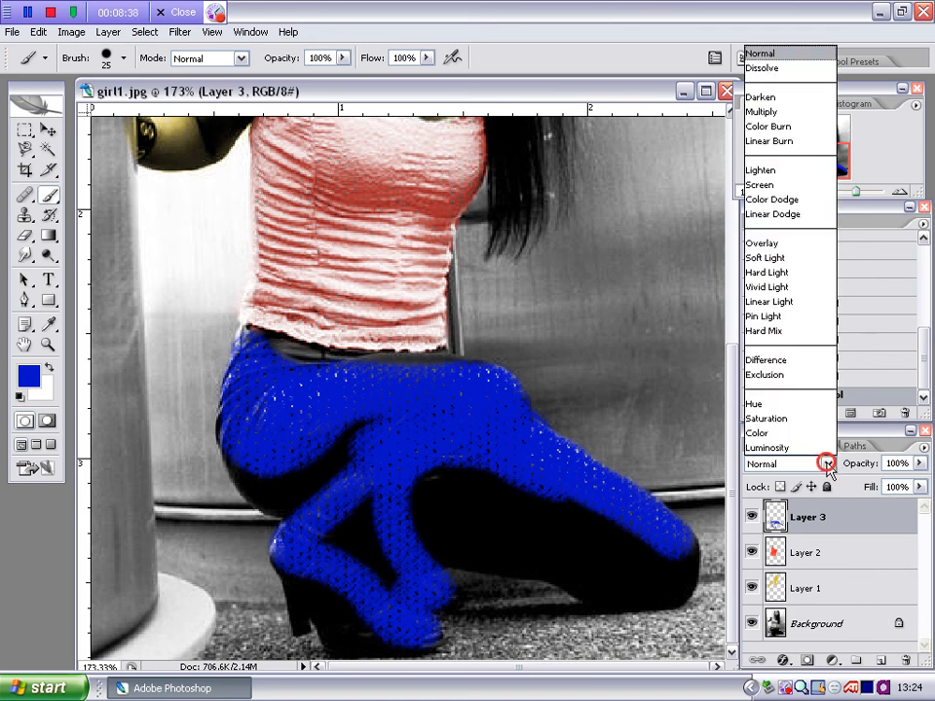
pyautogui.click(804, 431)
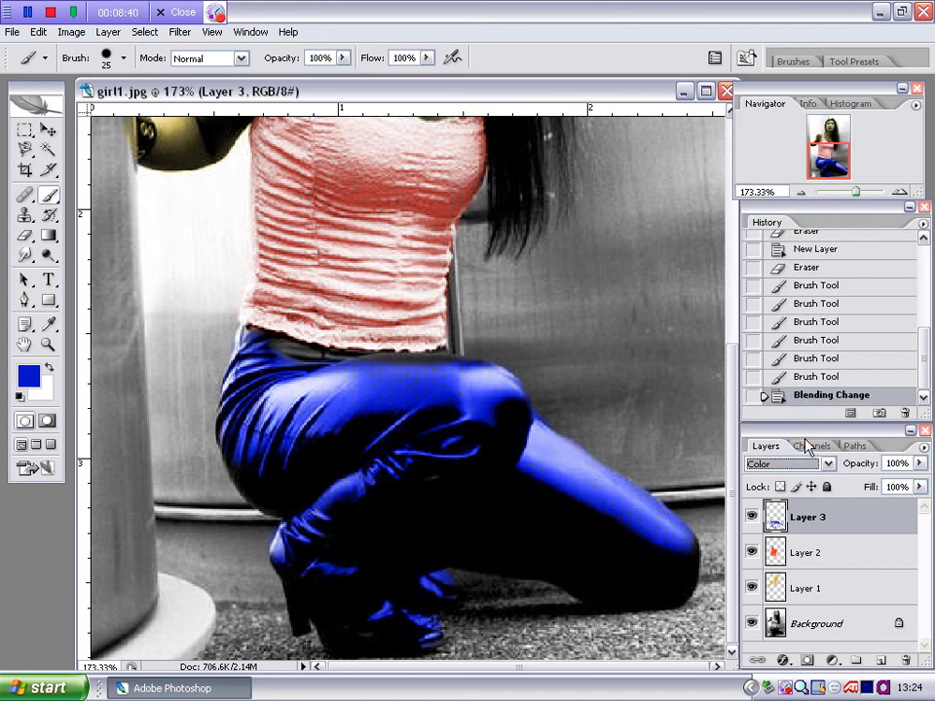
pyautogui.click(919, 463)
pyautogui.moveTo(911, 484); pyautogui.dragTo(858, 490)
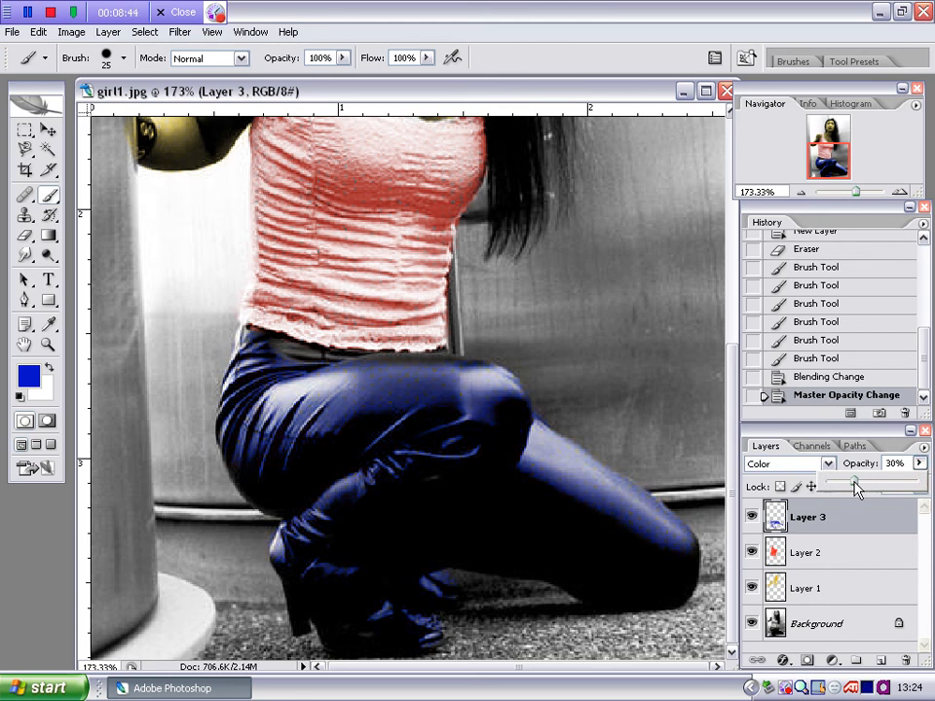
pyautogui.click(850, 483)
pyautogui.moveTo(860, 198)
pyautogui.mouseDown()
pyautogui.moveTo(842, 198)
pyautogui.moveTo(848, 193)
pyautogui.mouseUp()
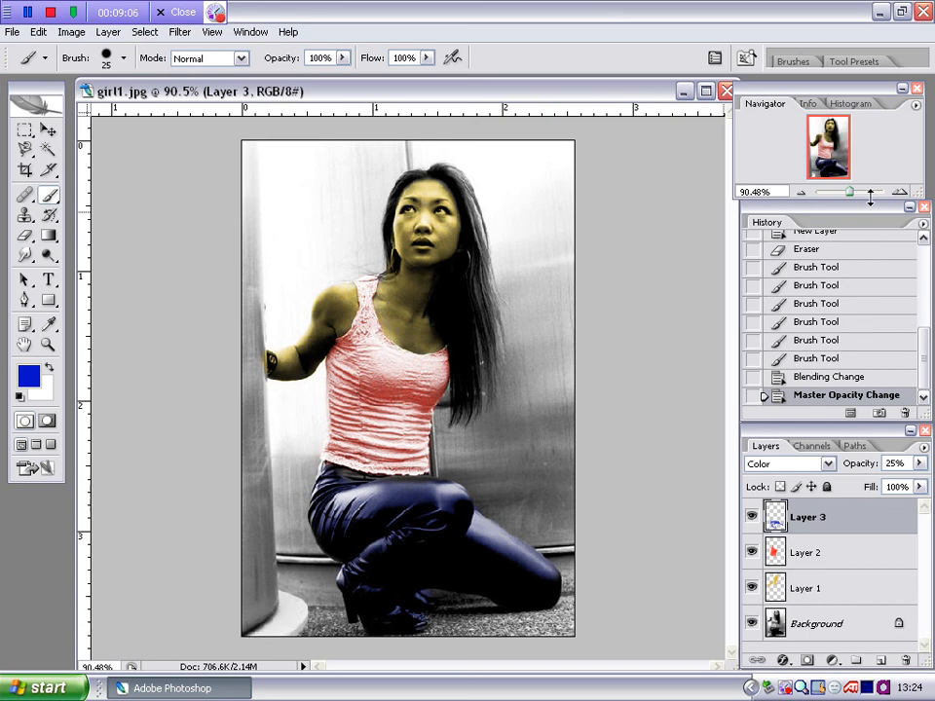
# - Erase the yellow from the whites of both eyes on Layer 1 with a 1 px eraser
pyautogui.click(816, 588)
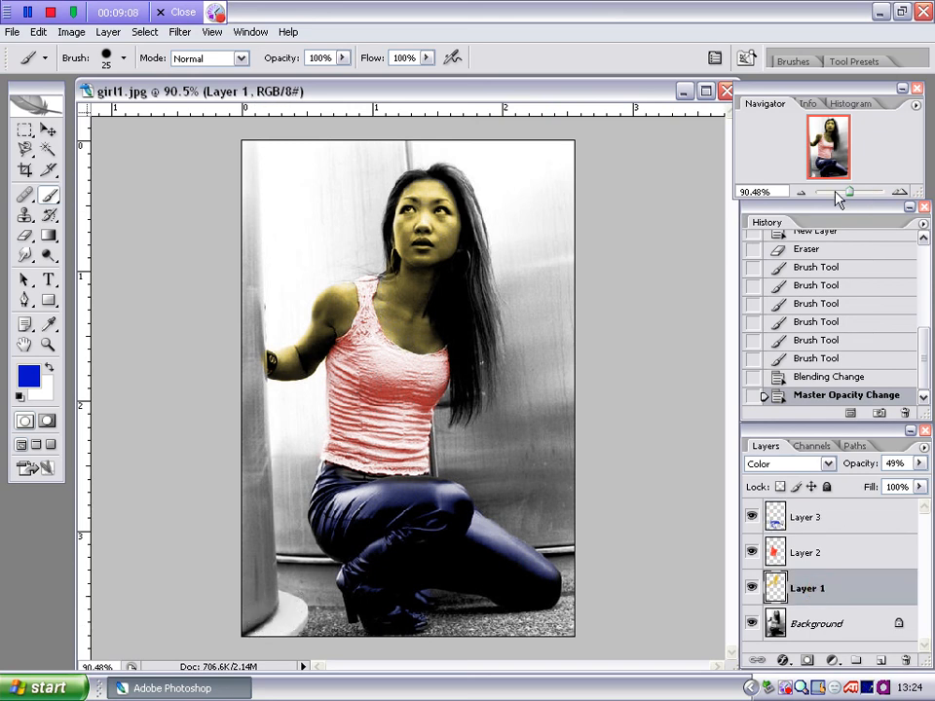
pyautogui.moveTo(848, 193); pyautogui.dragTo(868, 194)
pyautogui.moveTo(812, 123); pyautogui.dragTo(829, 127)
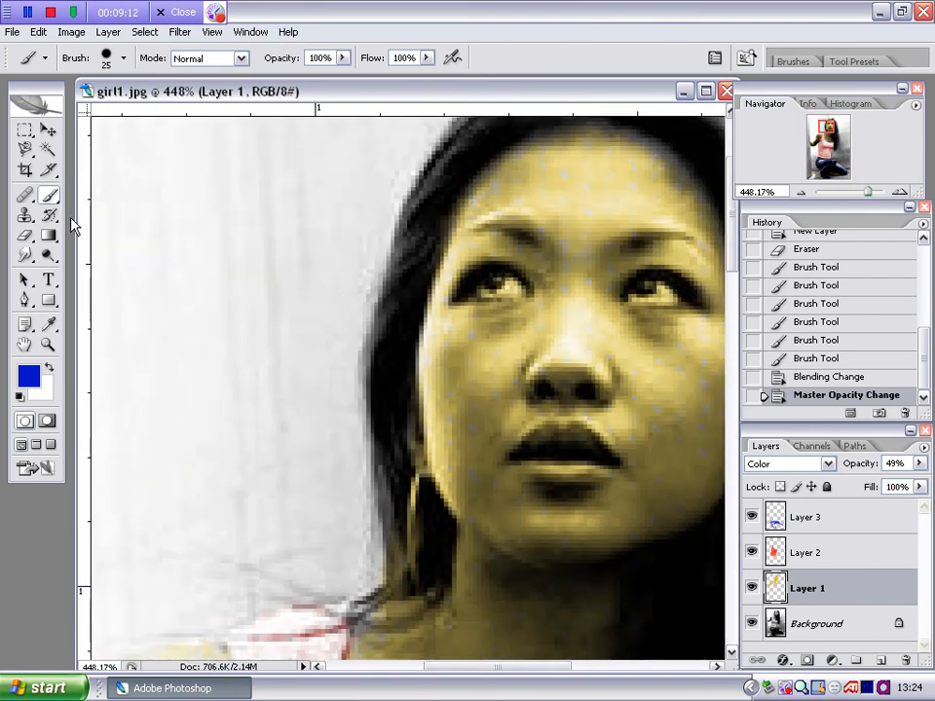
pyautogui.click(25, 234)
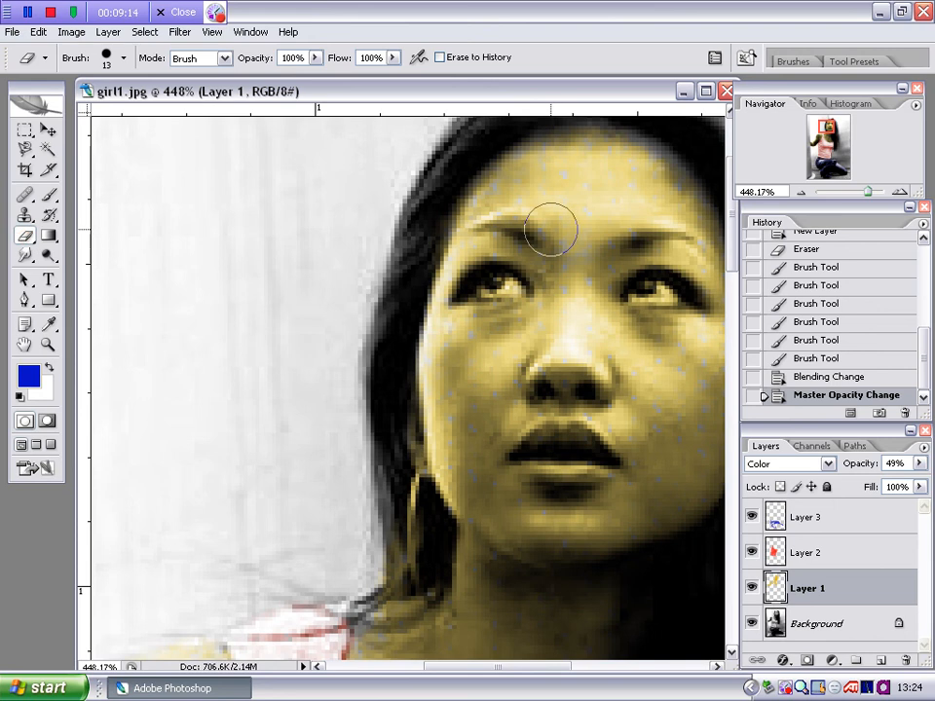
pyautogui.click(223, 59)
pyautogui.click(223, 59)
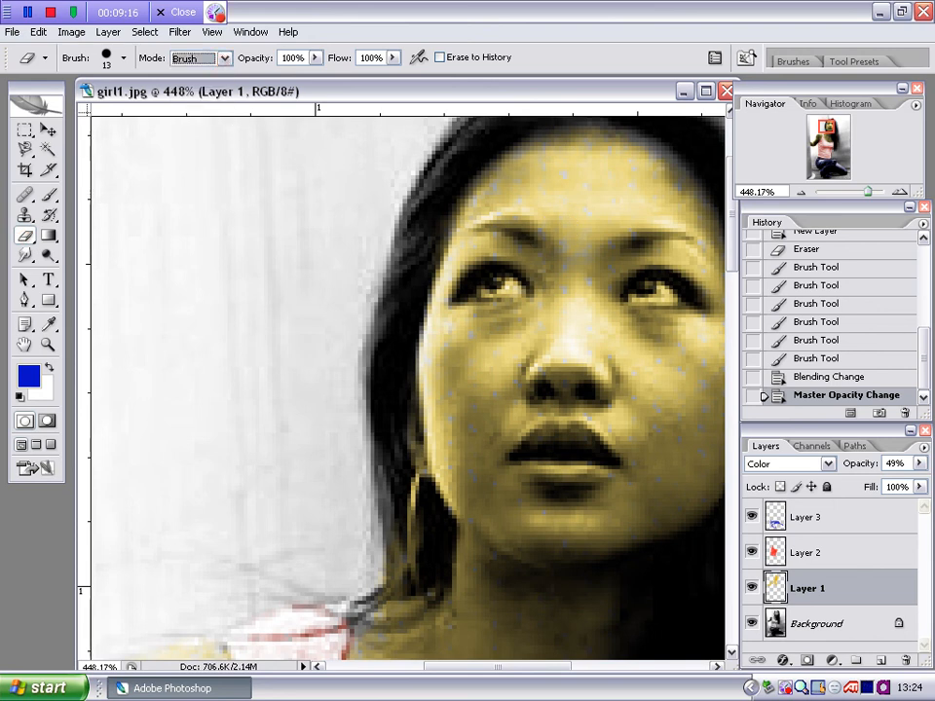
pyautogui.click(123, 60)
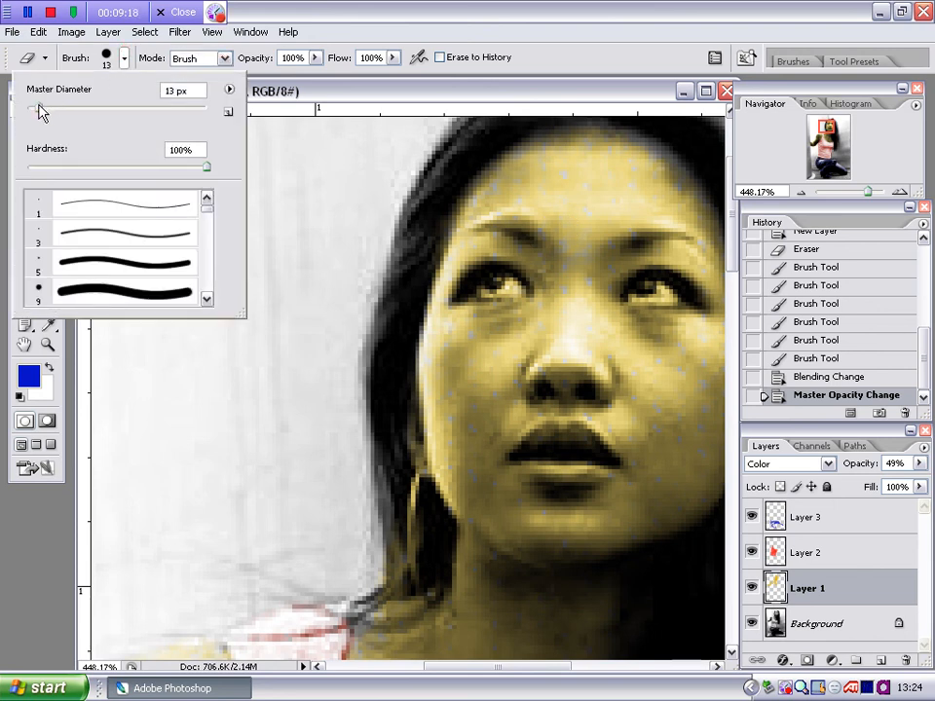
pyautogui.moveTo(39, 112); pyautogui.dragTo(21, 107)
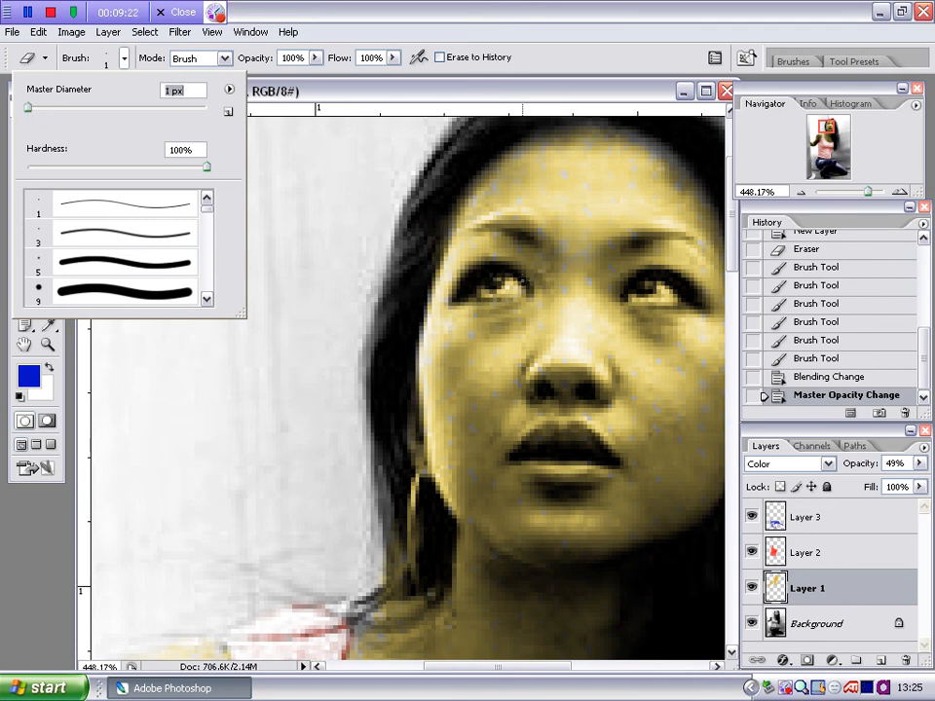
pyautogui.click(514, 283)
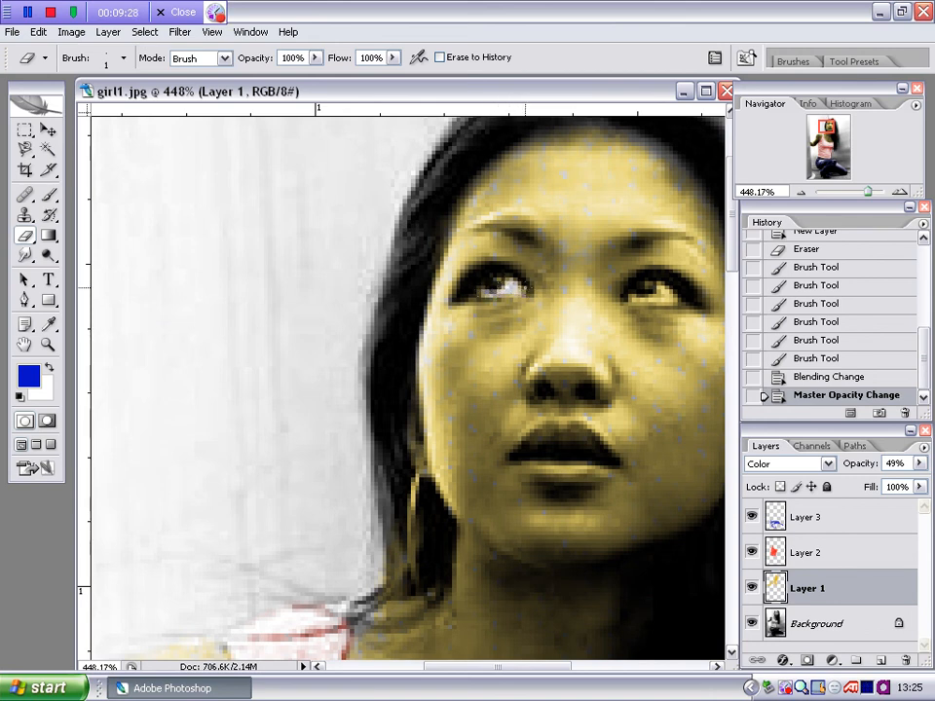
pyautogui.moveTo(599, 281); pyautogui.dragTo(667, 283)
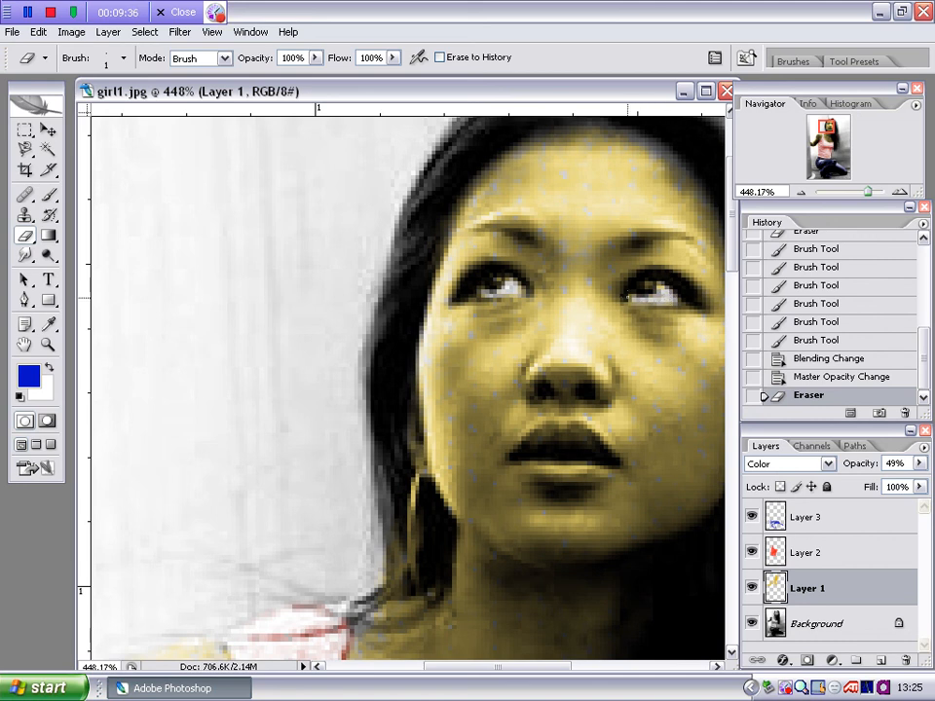
pyautogui.moveTo(599, 265); pyautogui.dragTo(666, 269)
pyautogui.moveTo(868, 192); pyautogui.dragTo(851, 191)
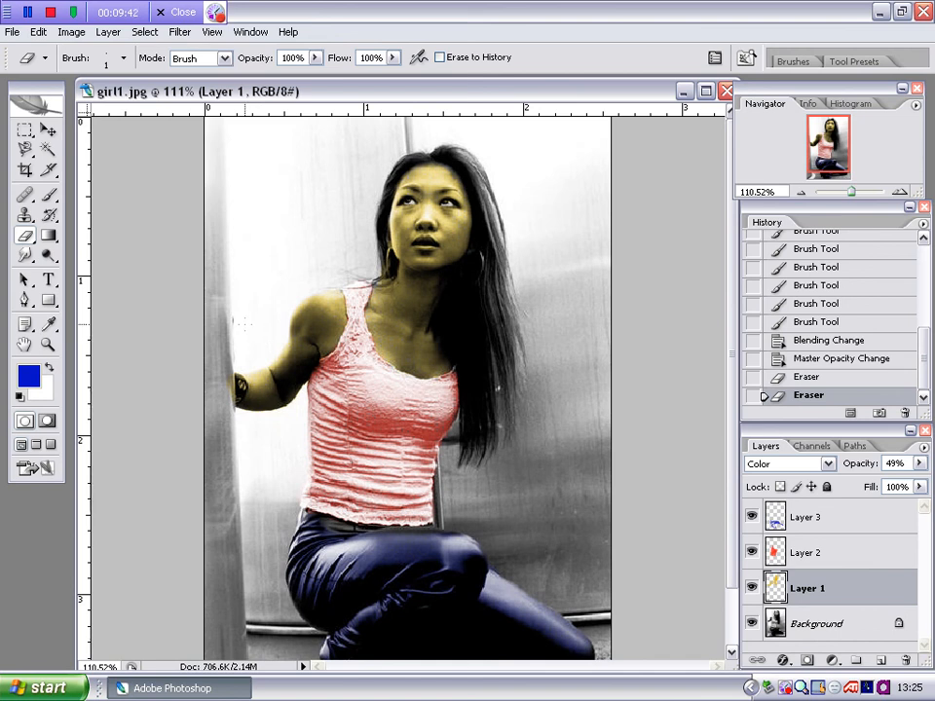